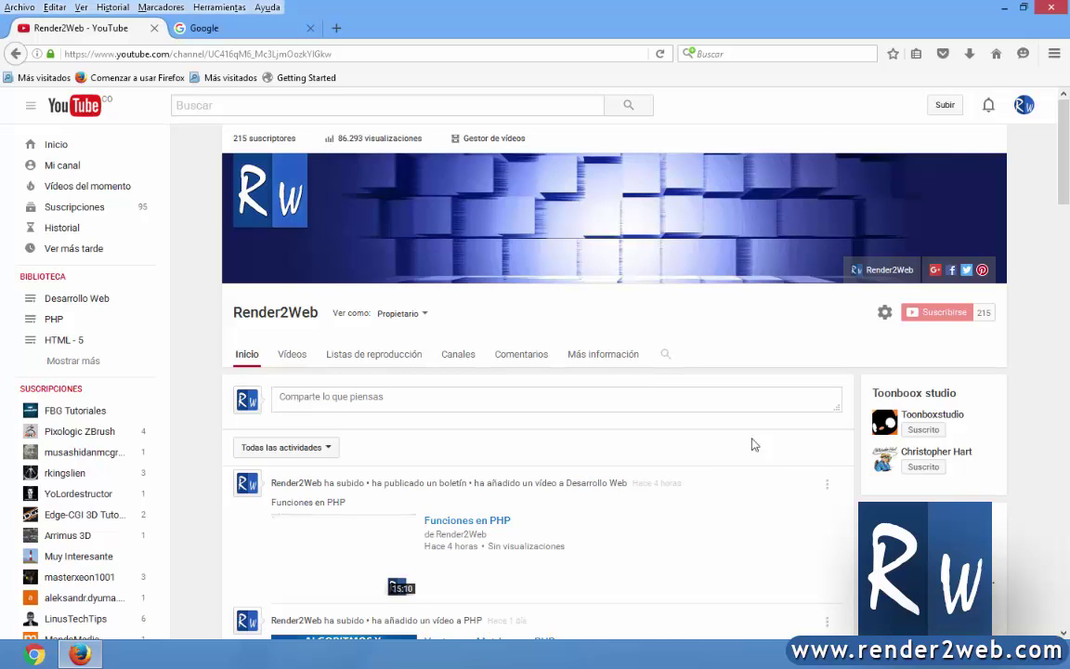
# Step: Switch on 'Personaliza el diseño de tu canal' in the channel settings and save
pyautogui.scroll(-3, 753, 442)
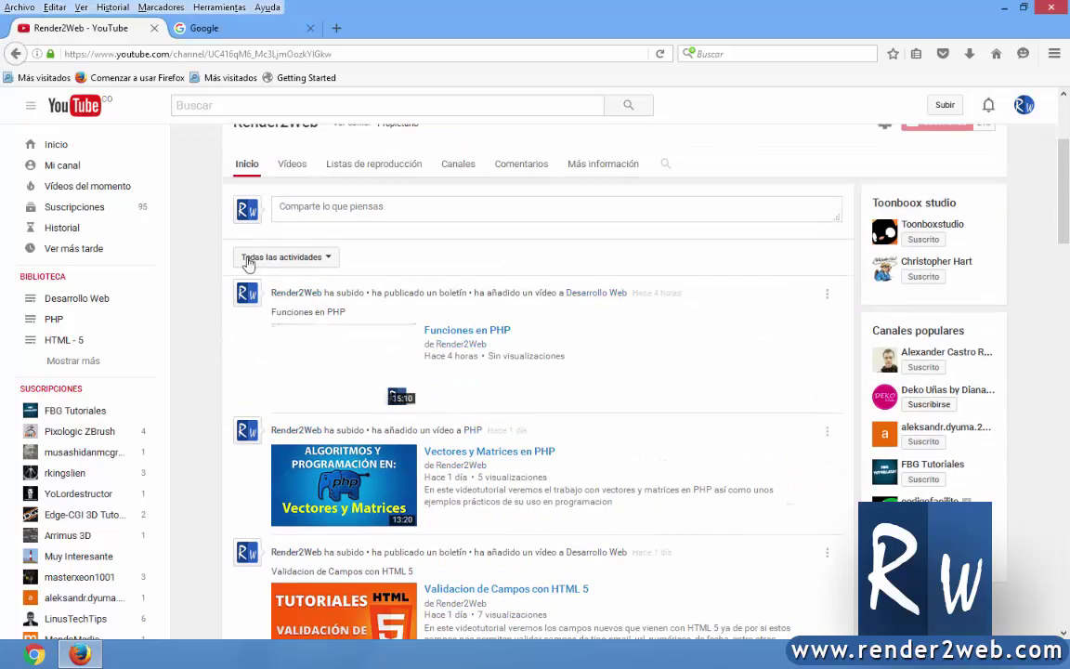
pyautogui.scroll(3, 394, 363)
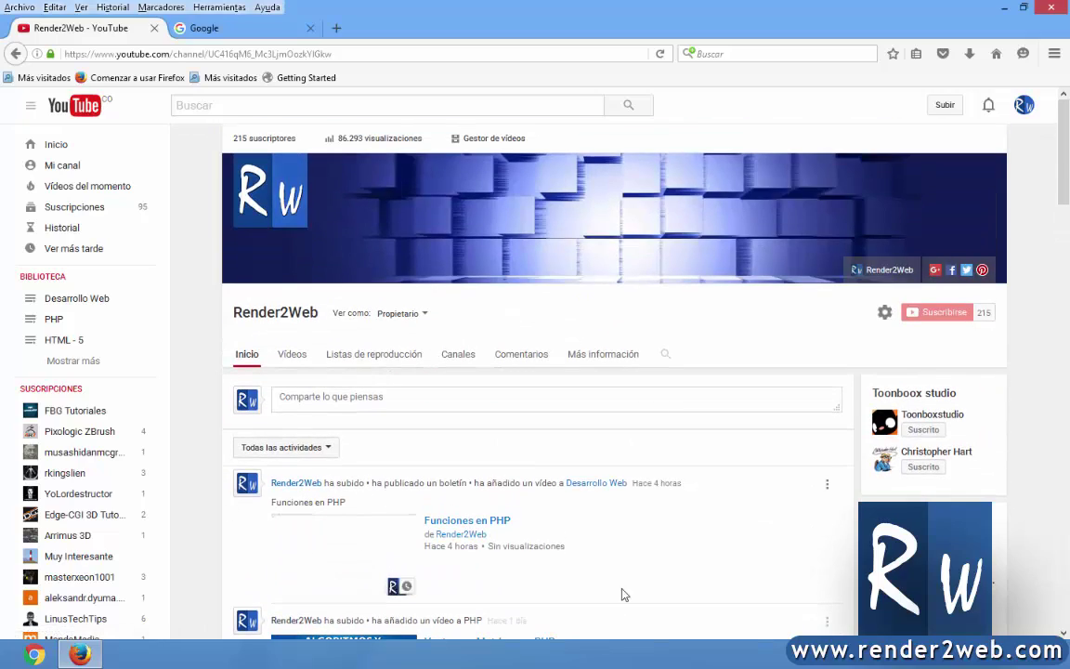
pyautogui.scroll(-3, 621, 593)
pyautogui.scroll(-6, 608, 548)
pyautogui.scroll(-6, 609, 551)
pyautogui.scroll(5, 501, 489)
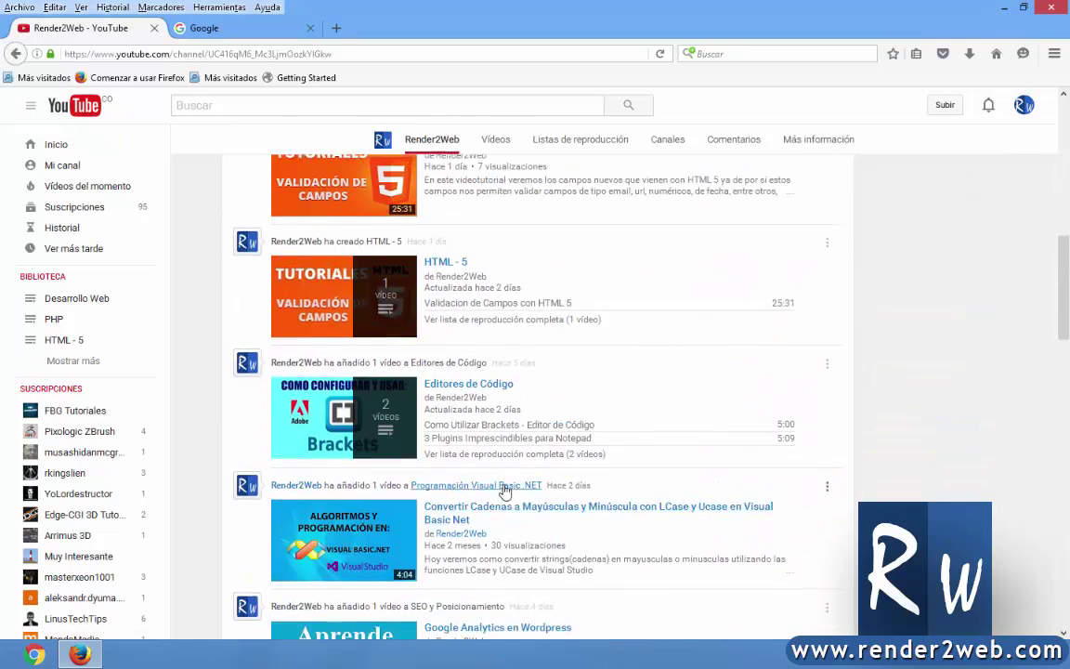
pyautogui.scroll(4, 509, 490)
pyautogui.scroll(3, 510, 496)
pyautogui.scroll(3, 515, 506)
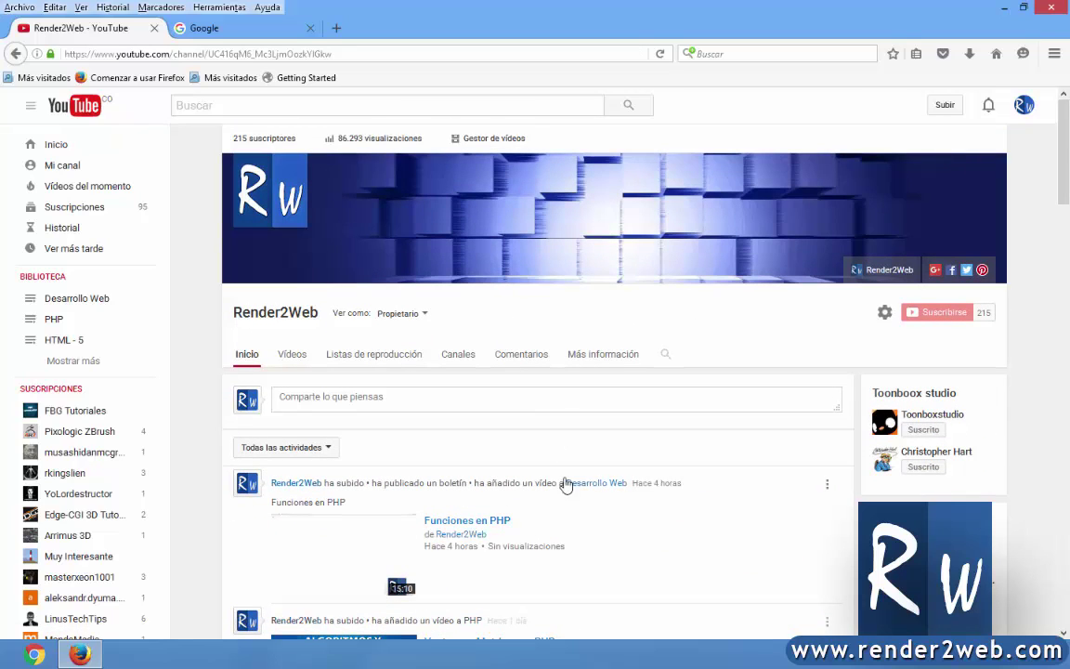
pyautogui.scroll(-2, 651, 504)
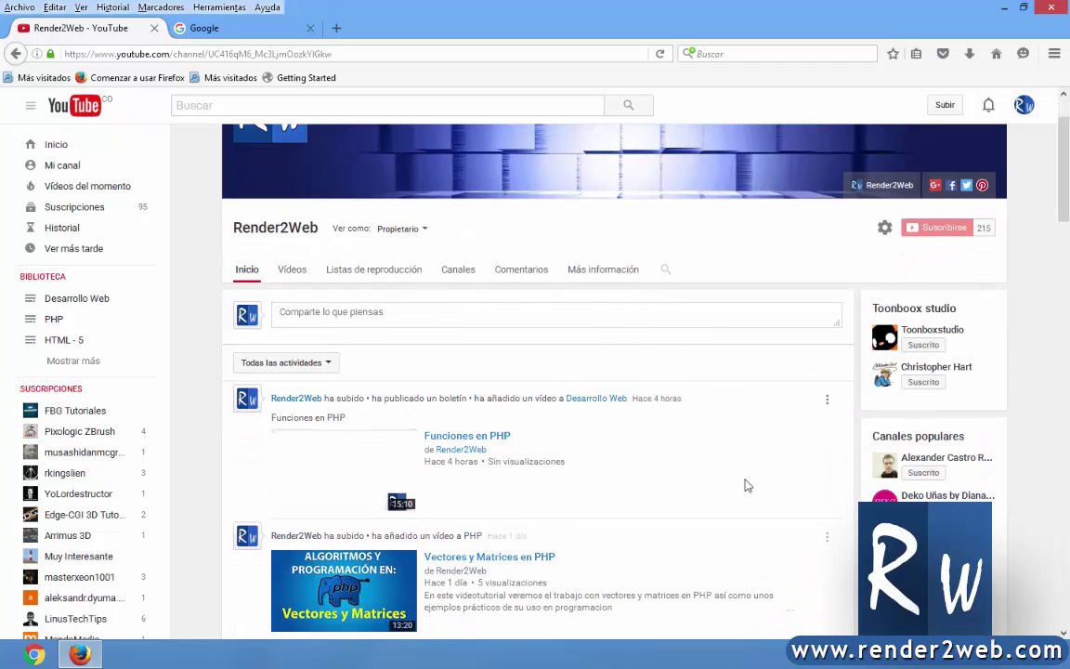
pyautogui.scroll(-3, 748, 485)
pyautogui.scroll(-2, 580, 479)
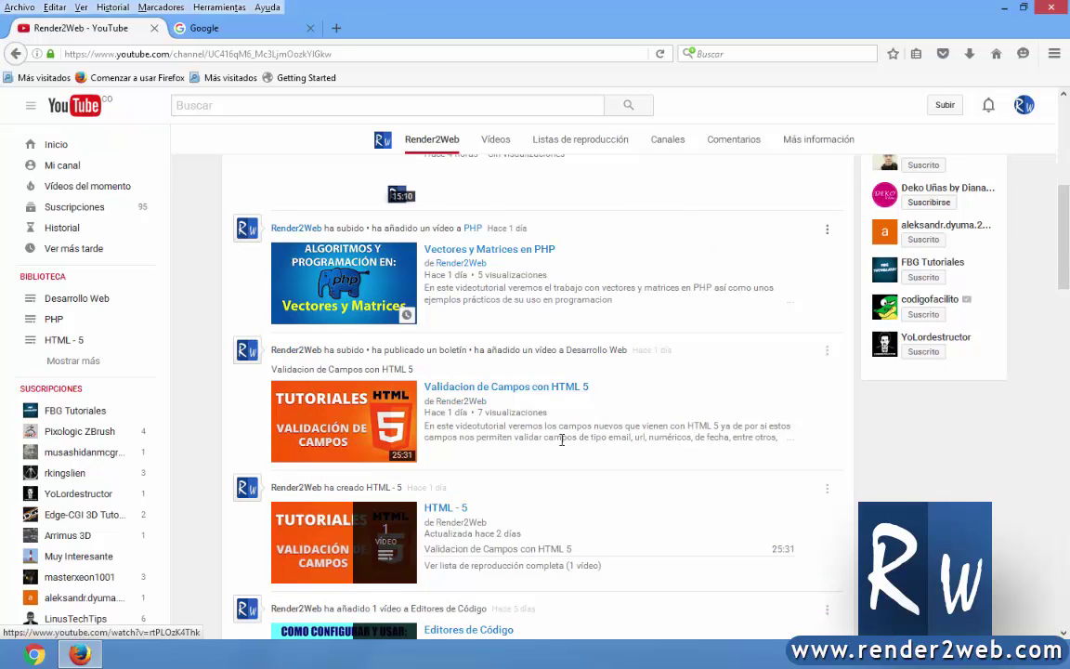
pyautogui.scroll(-3, 561, 437)
pyautogui.scroll(-3, 612, 373)
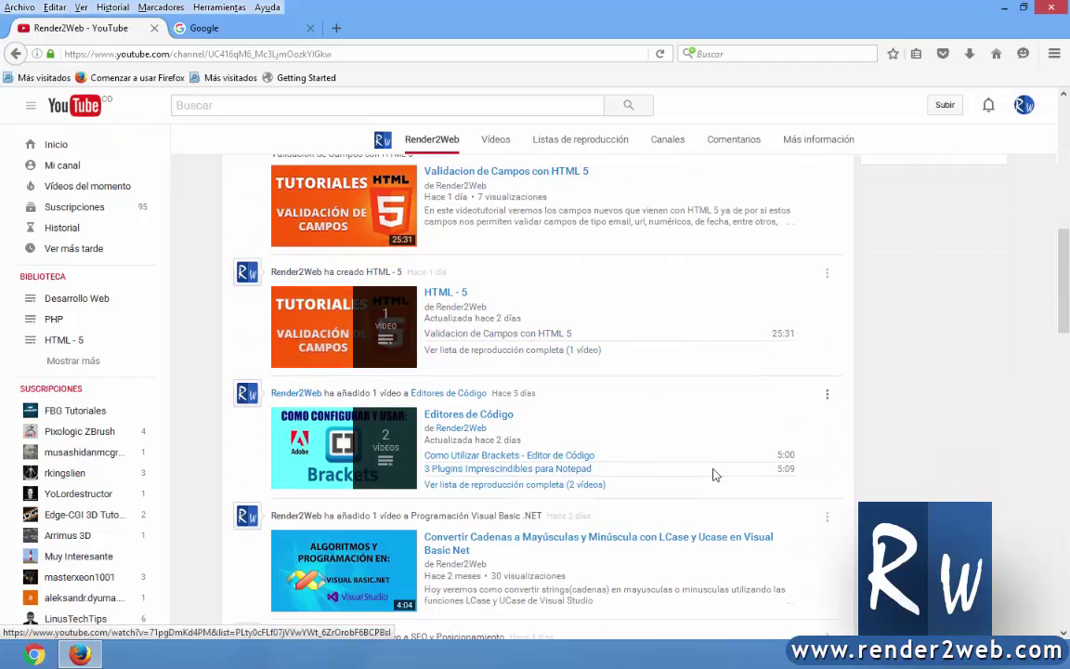
pyautogui.scroll(10, 789, 521)
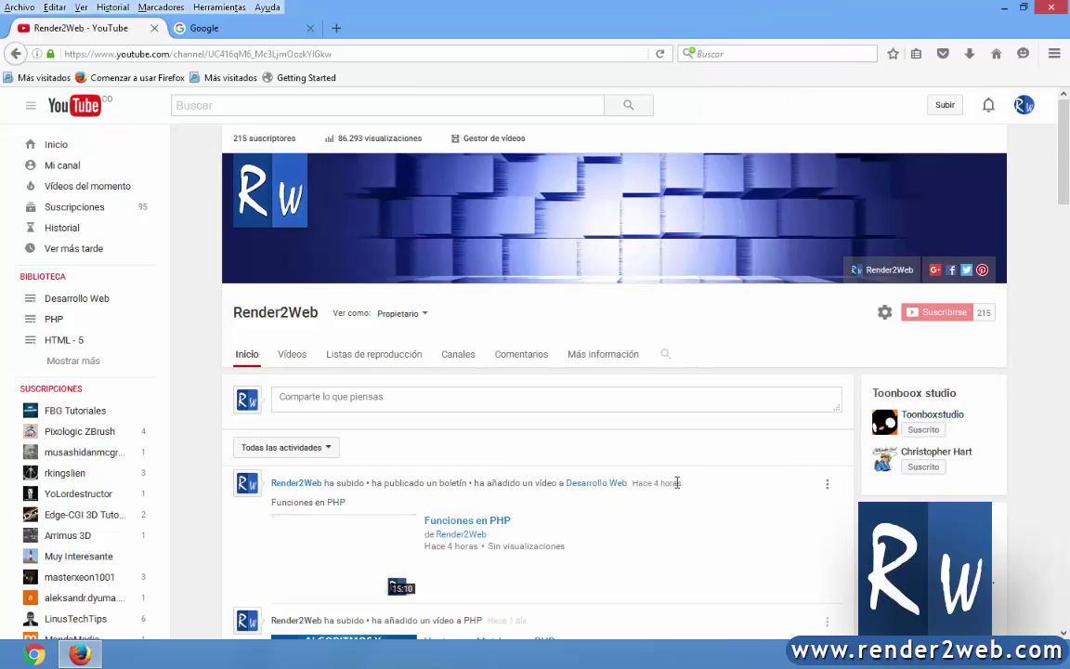
pyautogui.click(884, 313)
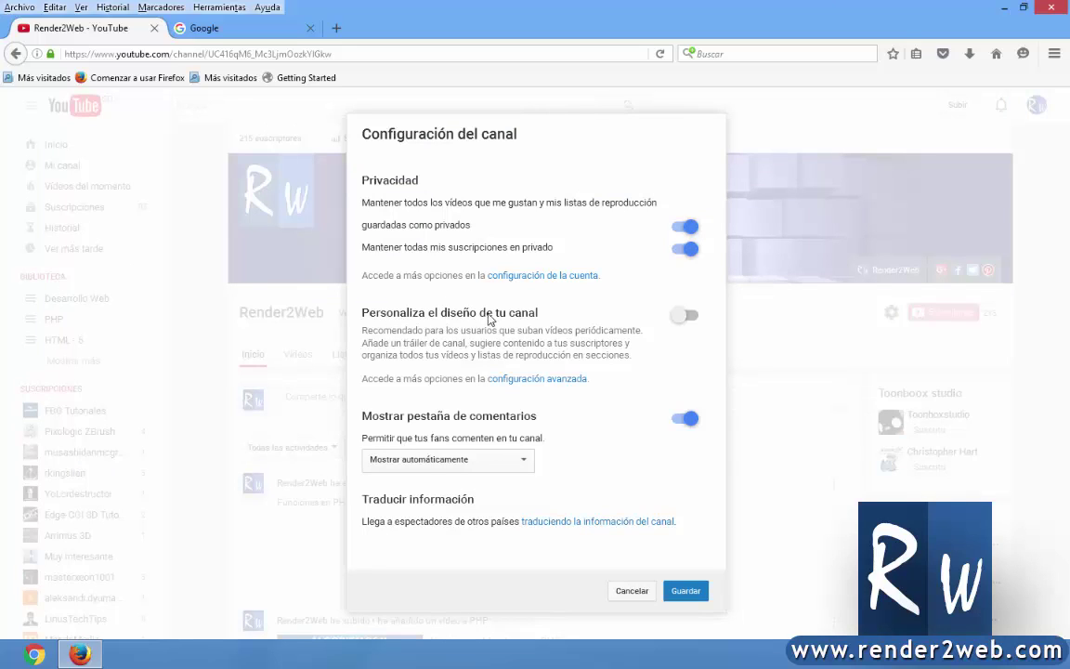
pyautogui.click(688, 318)
pyautogui.click(694, 597)
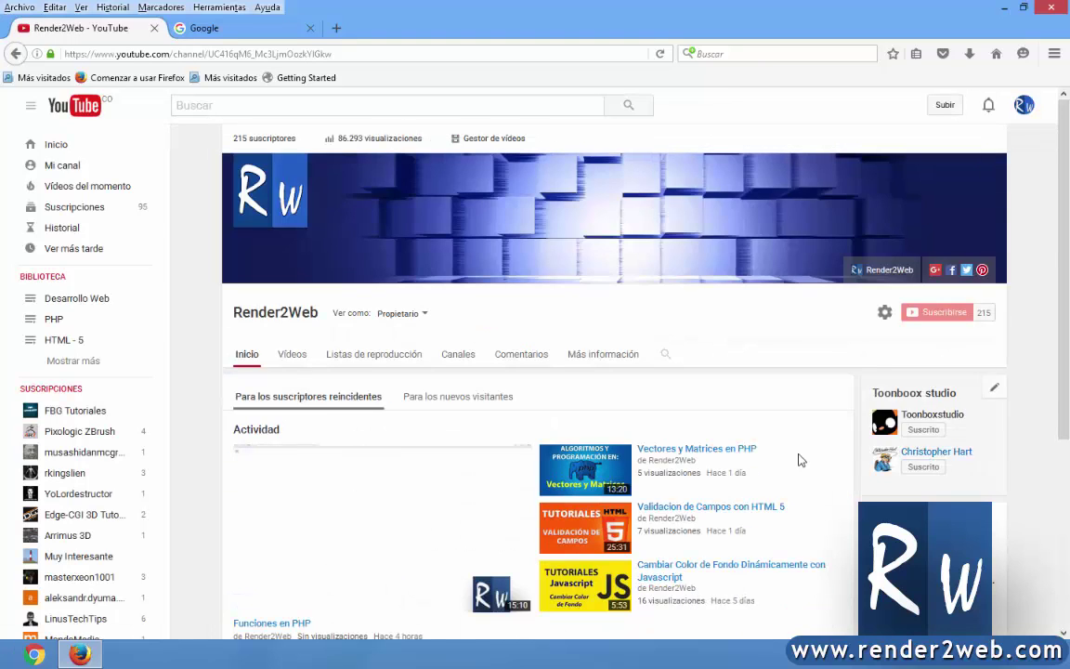
# Step: Return to the Render2Web channel home page
pyautogui.scroll(-3, 800, 460)
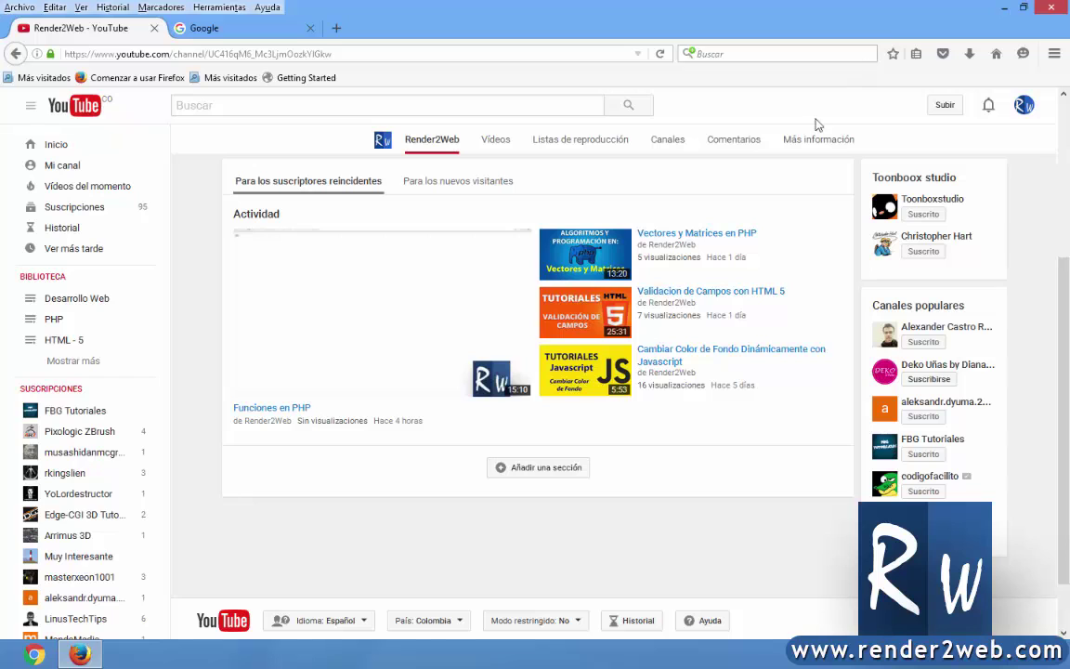
pyautogui.click(566, 249)
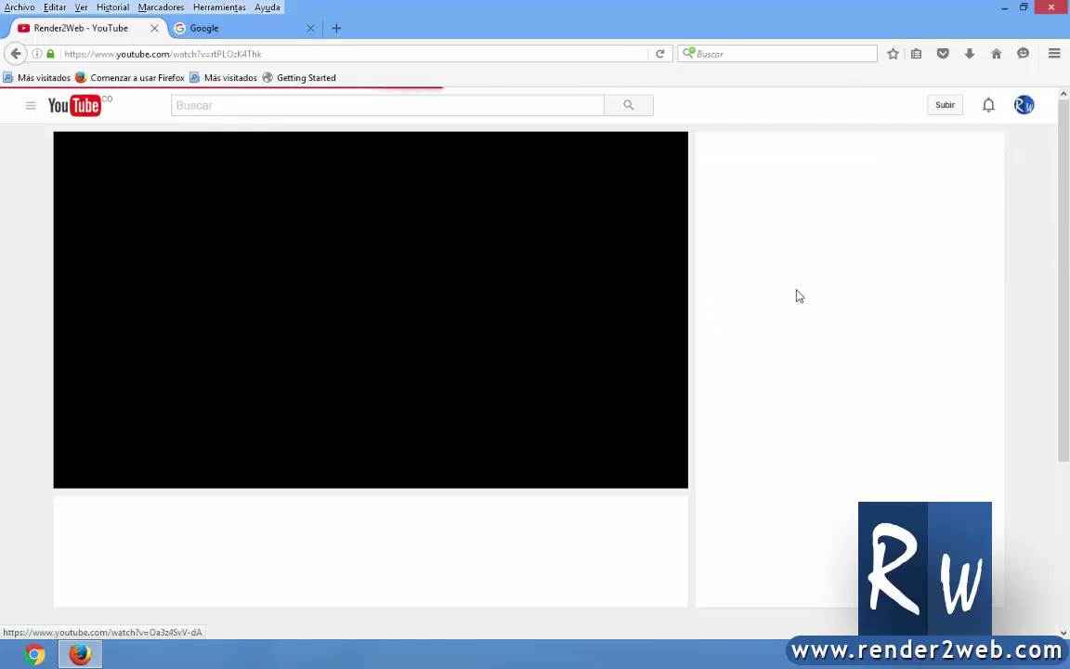
pyautogui.click(14, 51)
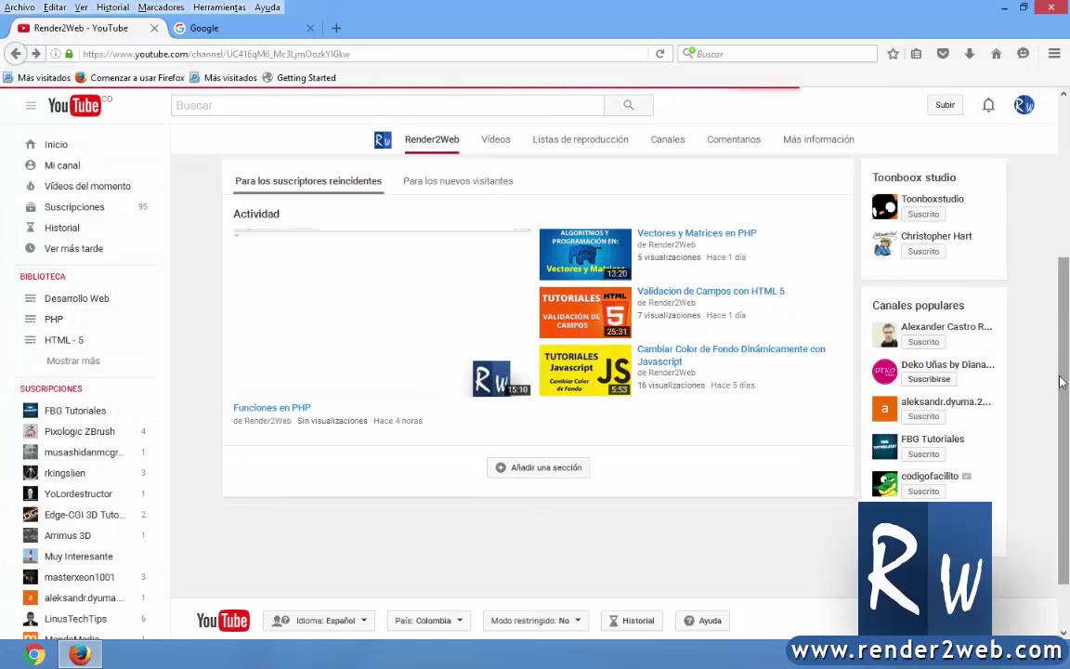
# Step: Add a 'Vídeos populares' section as a horizontal row, then reload the channel page
pyautogui.click(527, 469)
pyautogui.scroll(-2, 515, 306)
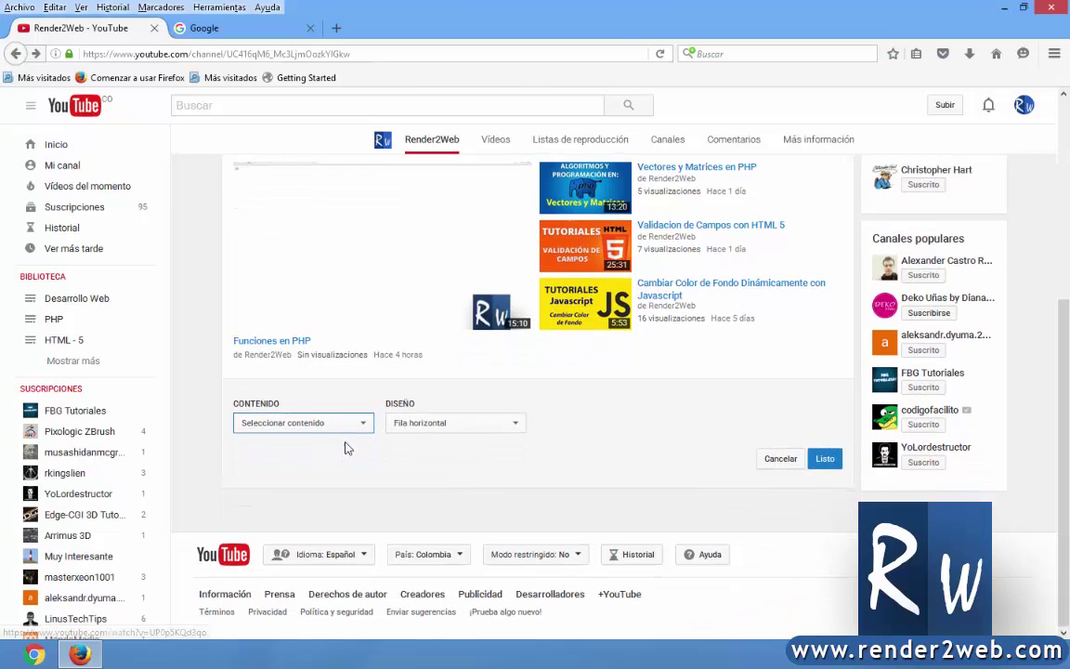
pyautogui.click(362, 425)
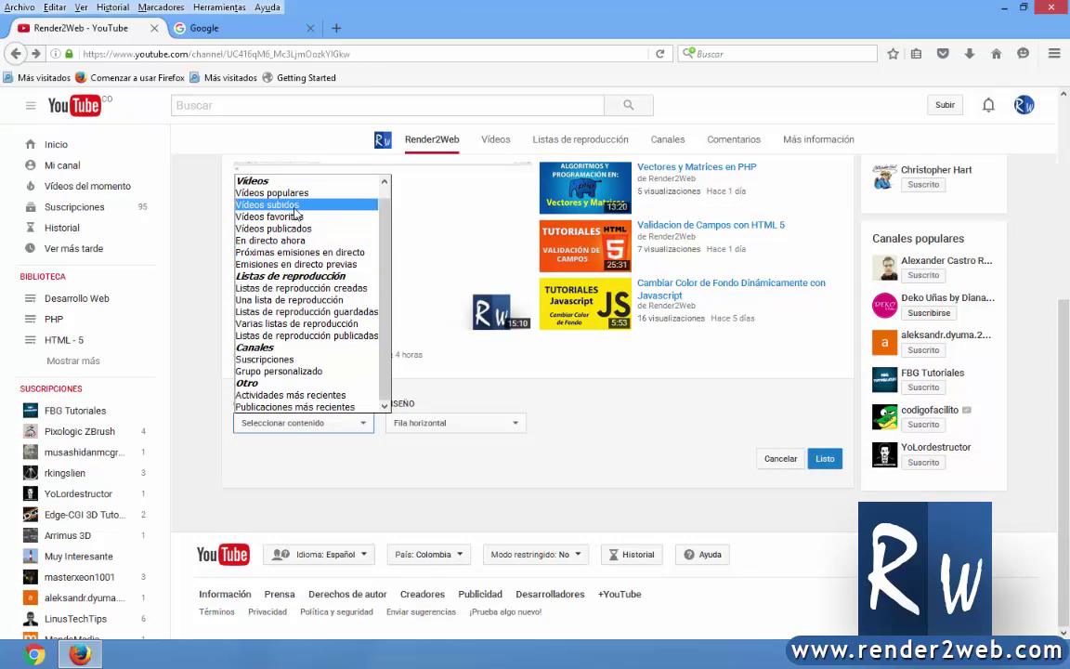
pyautogui.click(271, 192)
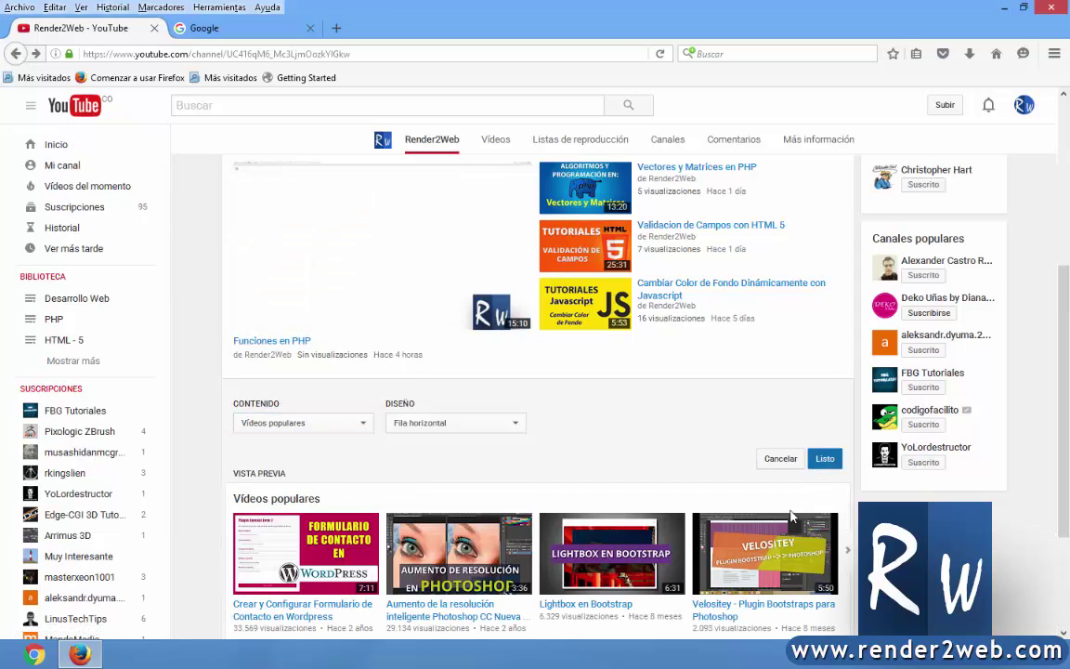
pyautogui.click(822, 459)
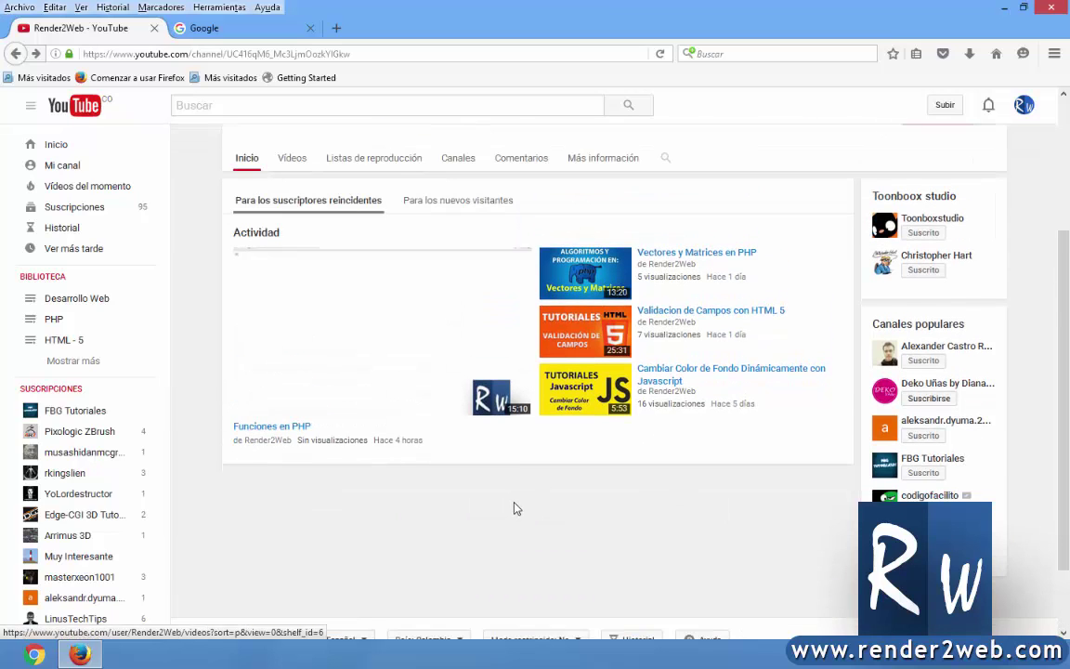
pyautogui.click(658, 55)
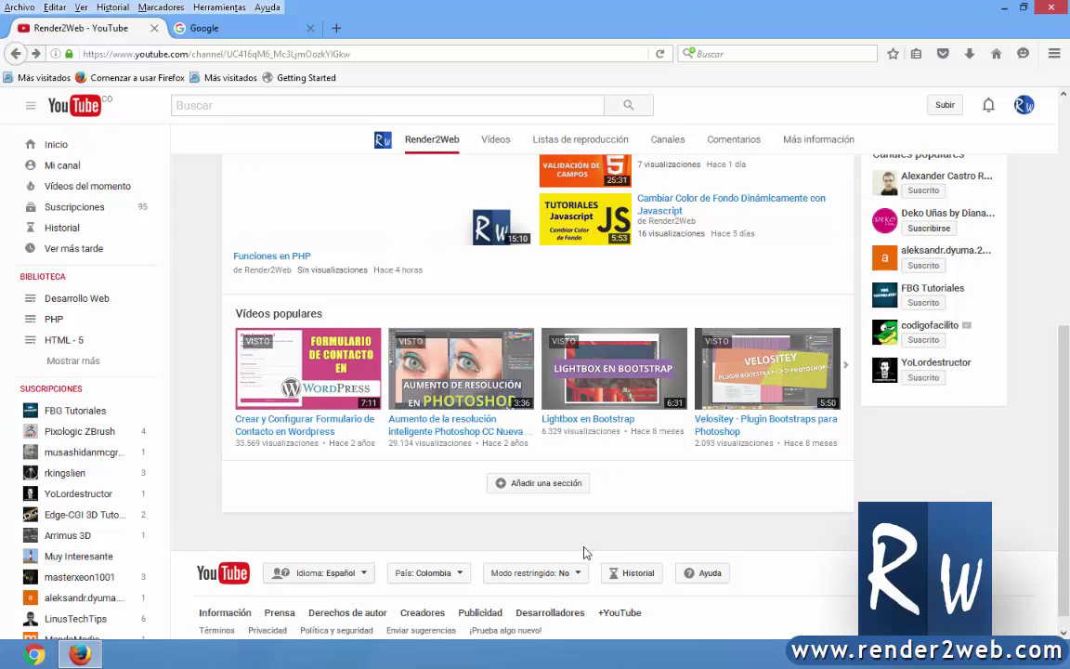
# Step: Add a 'Vídeos subidos' section to the home page
pyautogui.click(538, 486)
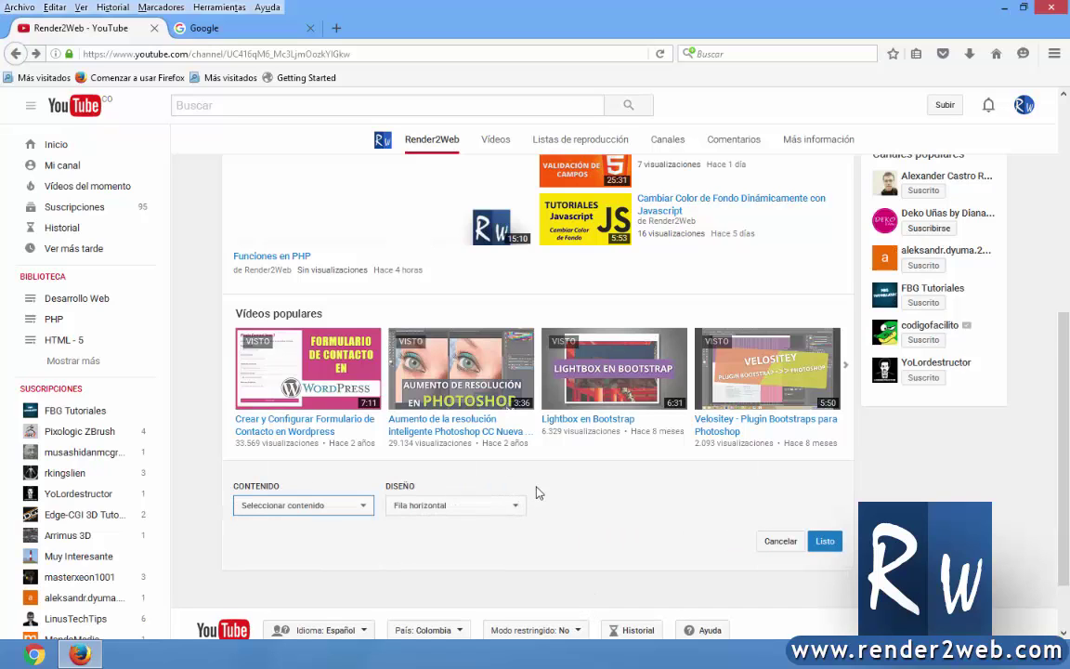
pyautogui.click(339, 505)
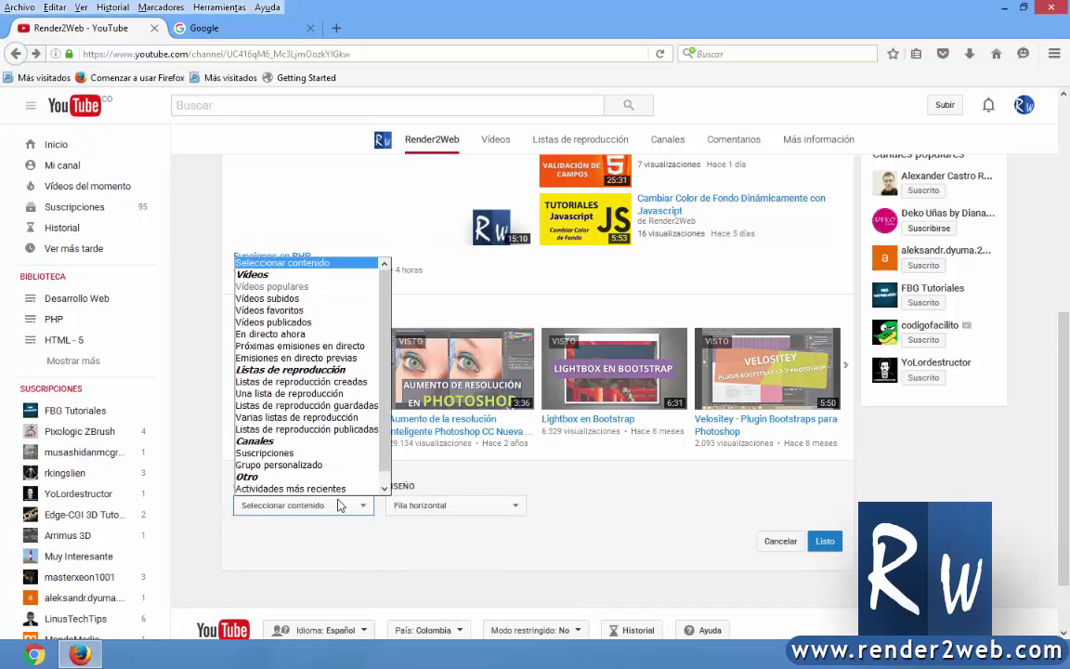
pyautogui.click(289, 299)
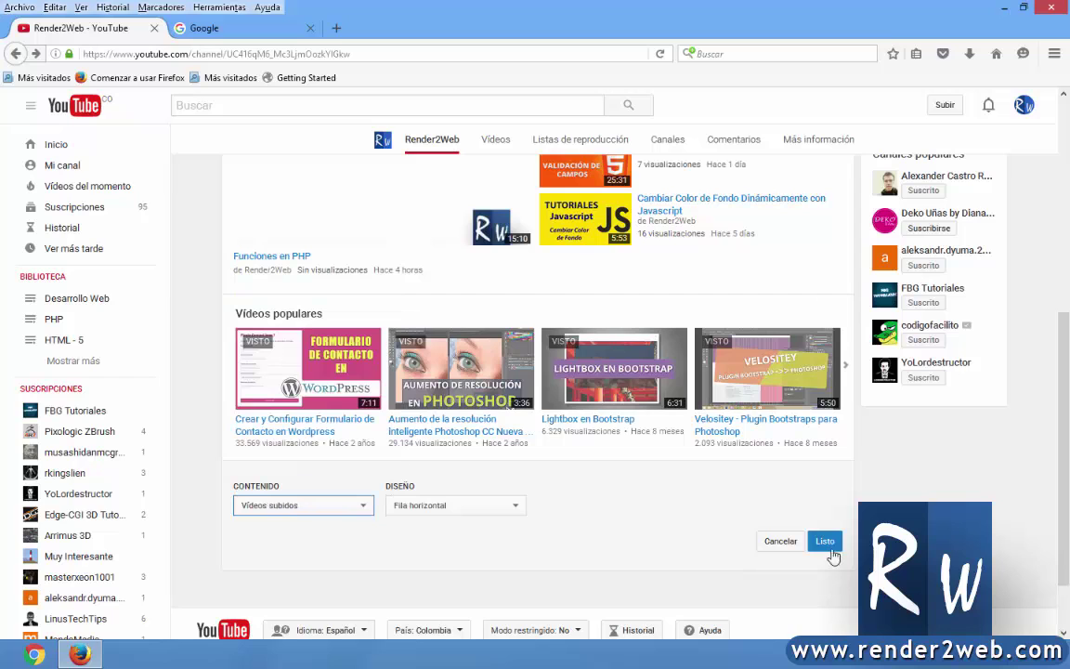
pyautogui.click(829, 548)
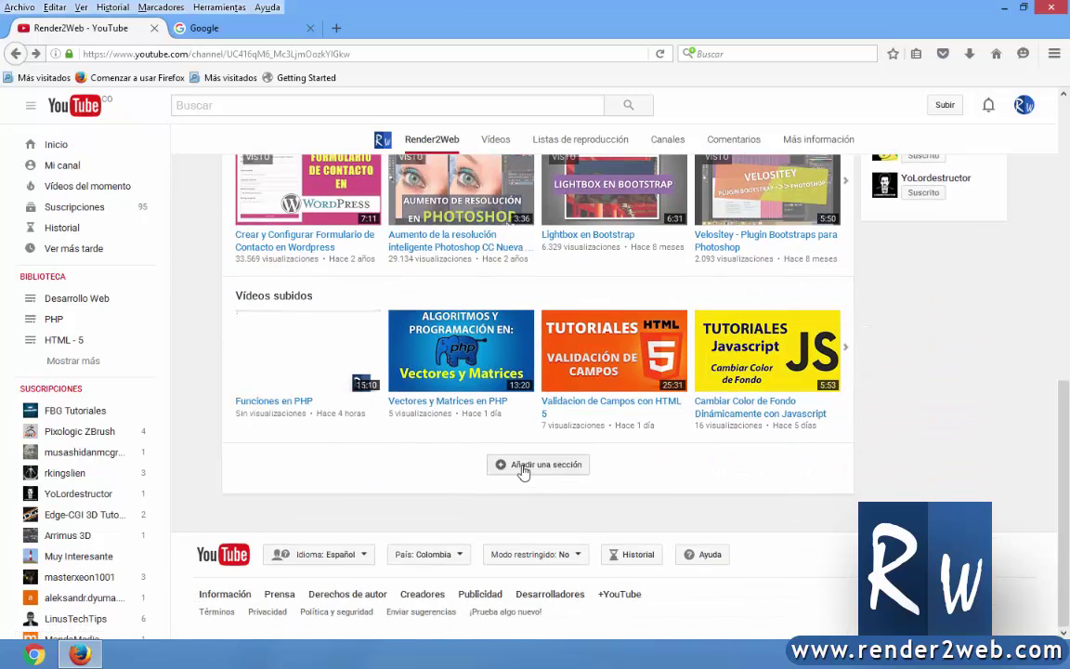
# Step: Add a 'Vídeos favoritos' section below the uploaded videos
pyautogui.click(523, 469)
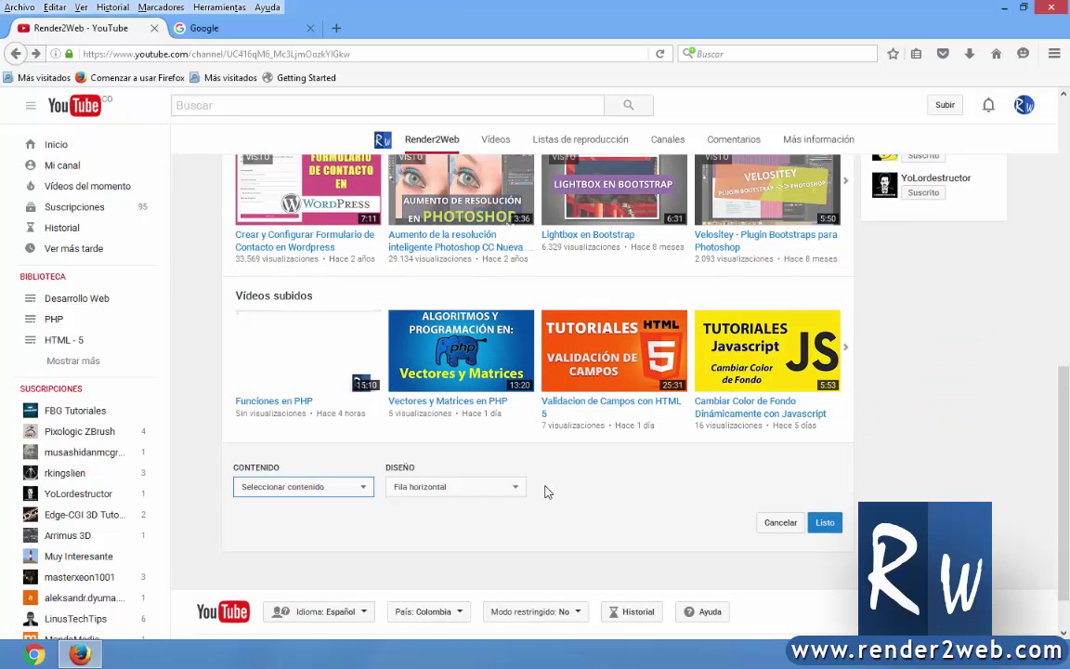
pyautogui.click(365, 489)
pyautogui.click(297, 270)
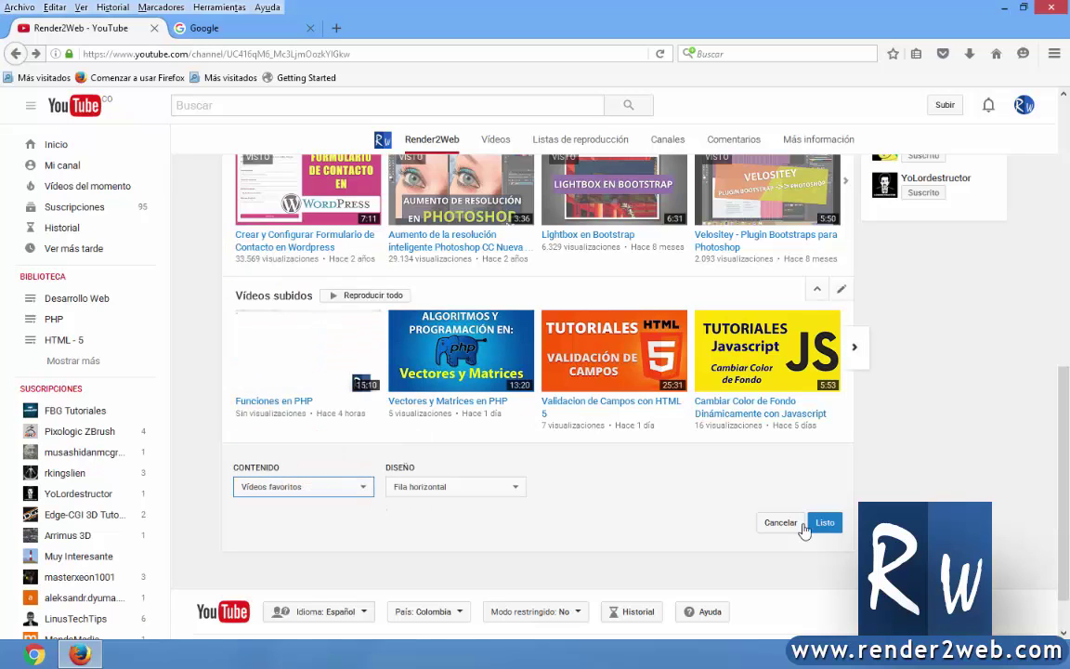
pyautogui.click(826, 525)
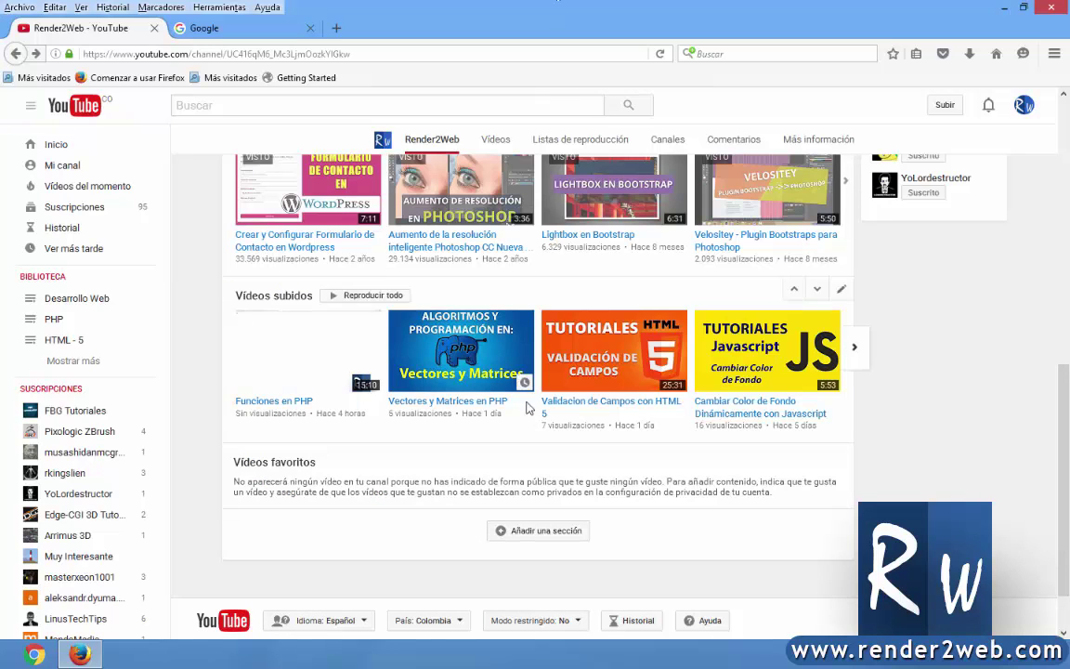
pyautogui.scroll(-2, 528, 437)
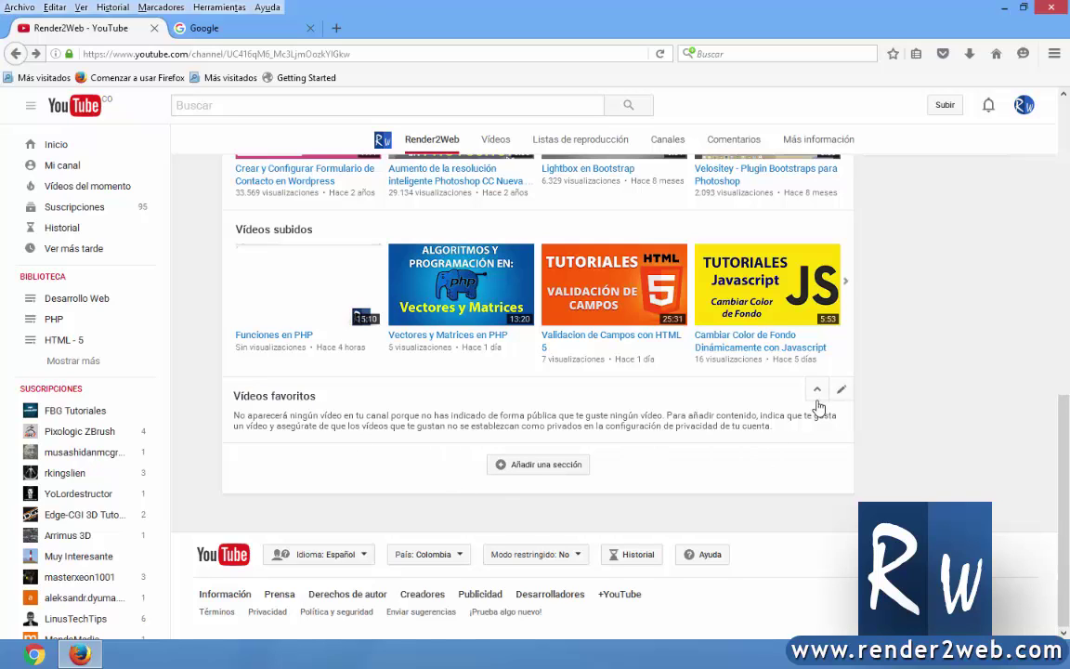
# Step: Try reordering sections with the arrows, keeping Vídeos populares above Vídeos subidos
pyautogui.click(817, 392)
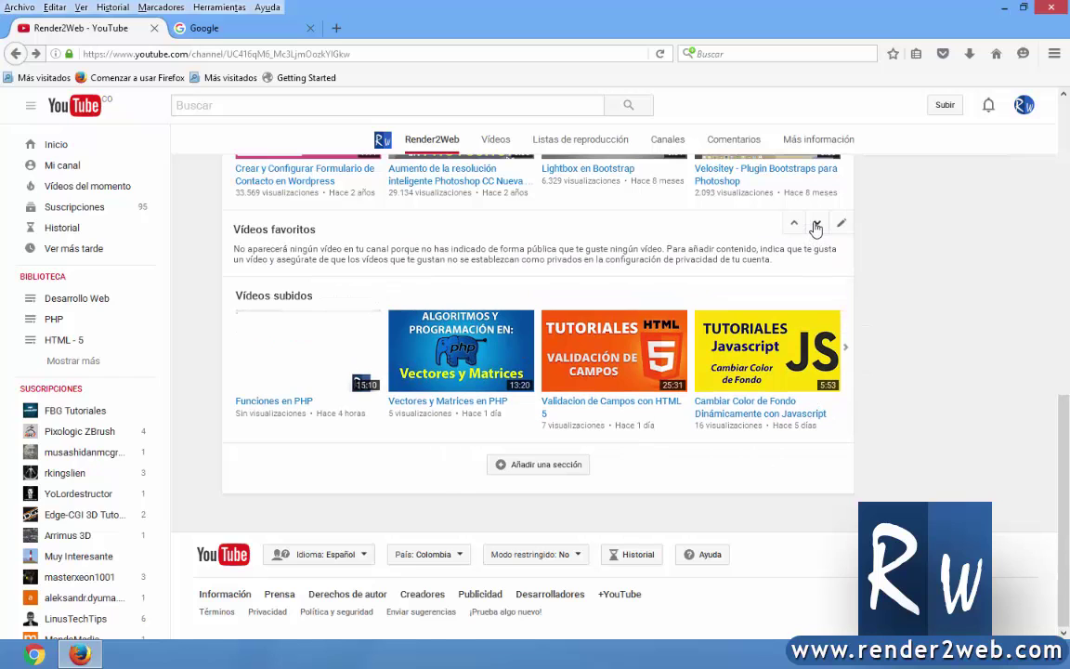
pyautogui.click(816, 227)
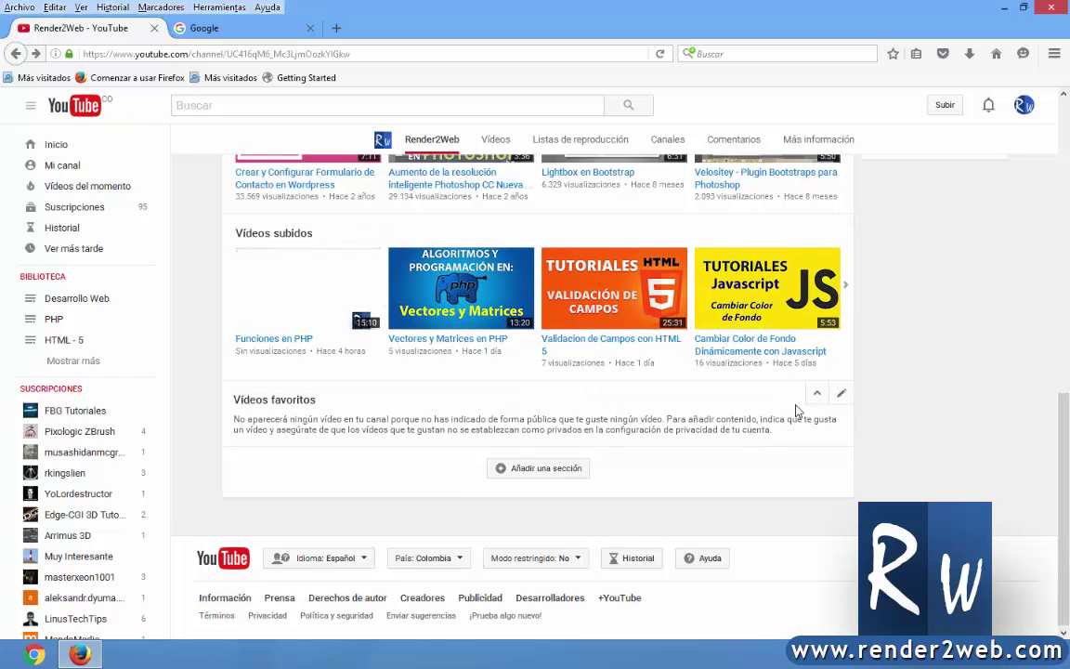
pyautogui.scroll(2, 798, 399)
pyautogui.scroll(1, 794, 409)
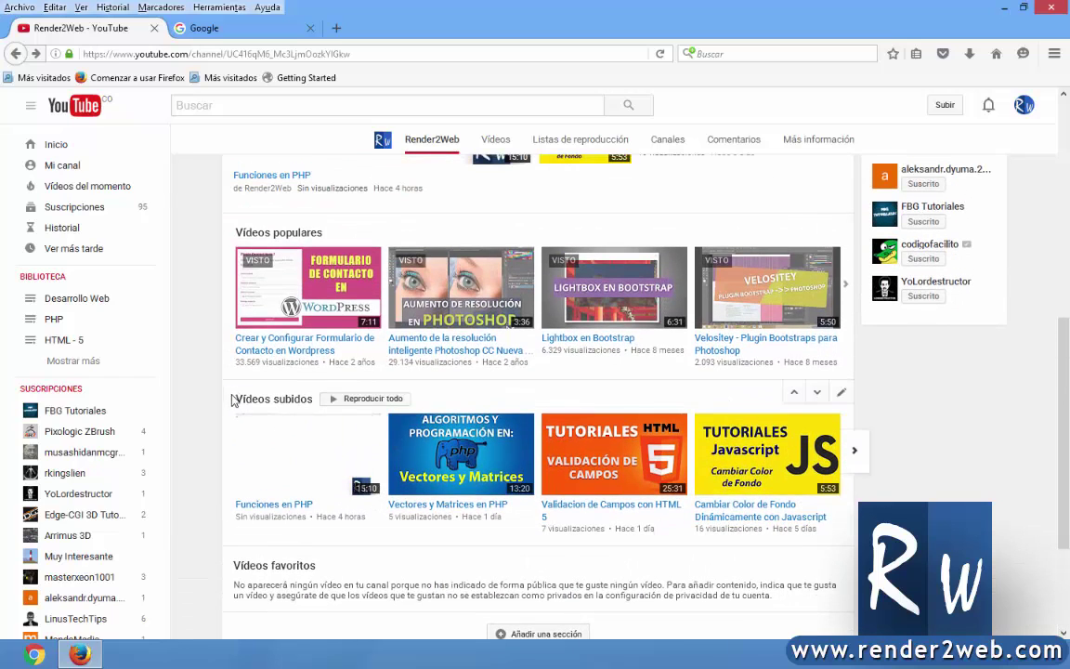
pyautogui.scroll(2, 466, 397)
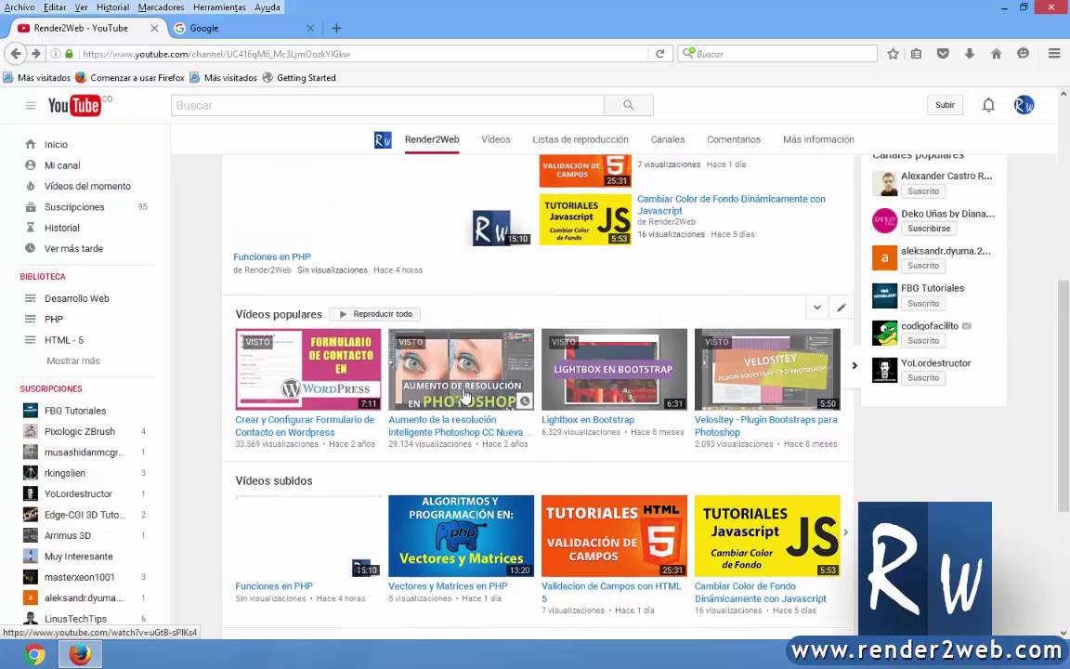
pyautogui.scroll(3, 372, 371)
pyautogui.scroll(-5, 400, 409)
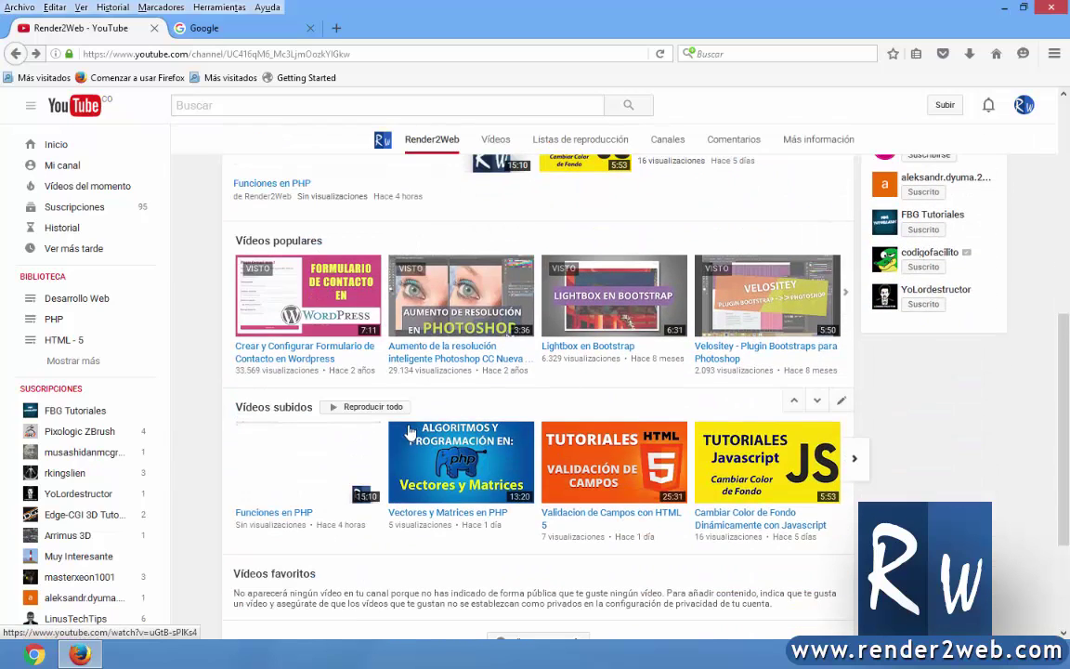
pyautogui.click(794, 400)
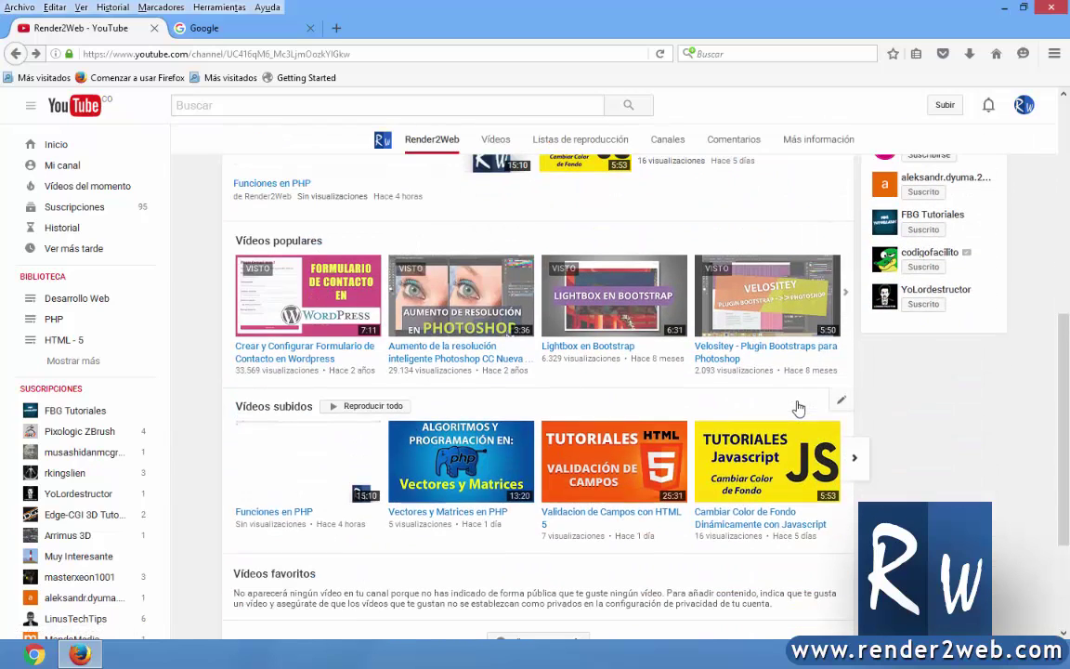
pyautogui.scroll(-4, 552, 346)
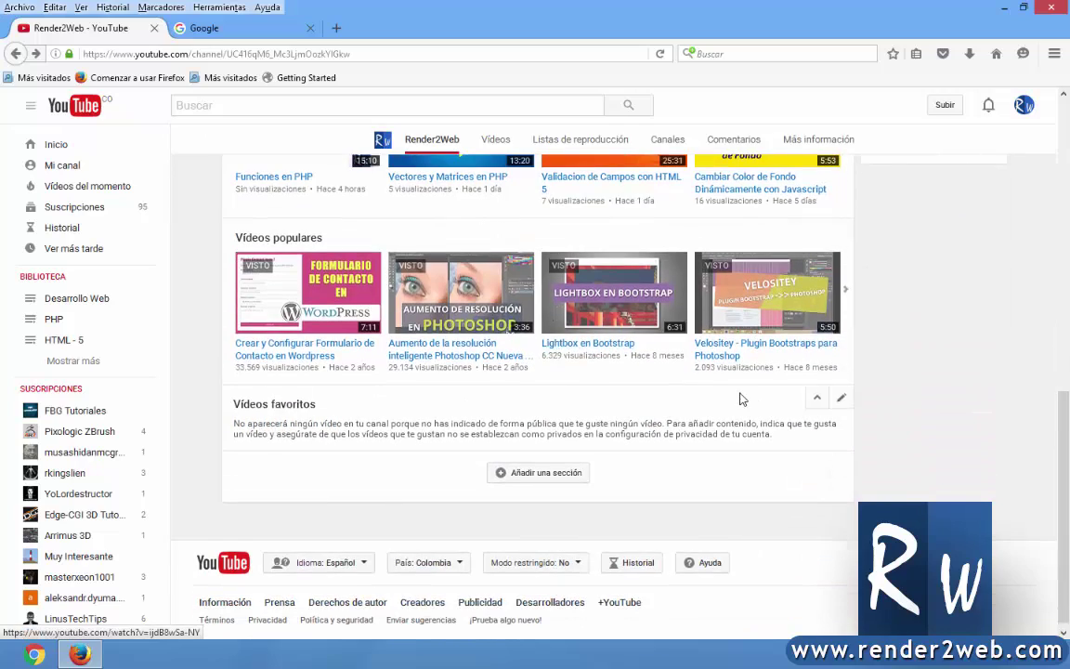
pyautogui.scroll(5, 743, 381)
pyautogui.click(817, 320)
# Step: Delete the Vídeos favoritos section from its pencil menu
pyautogui.scroll(-5, 764, 434)
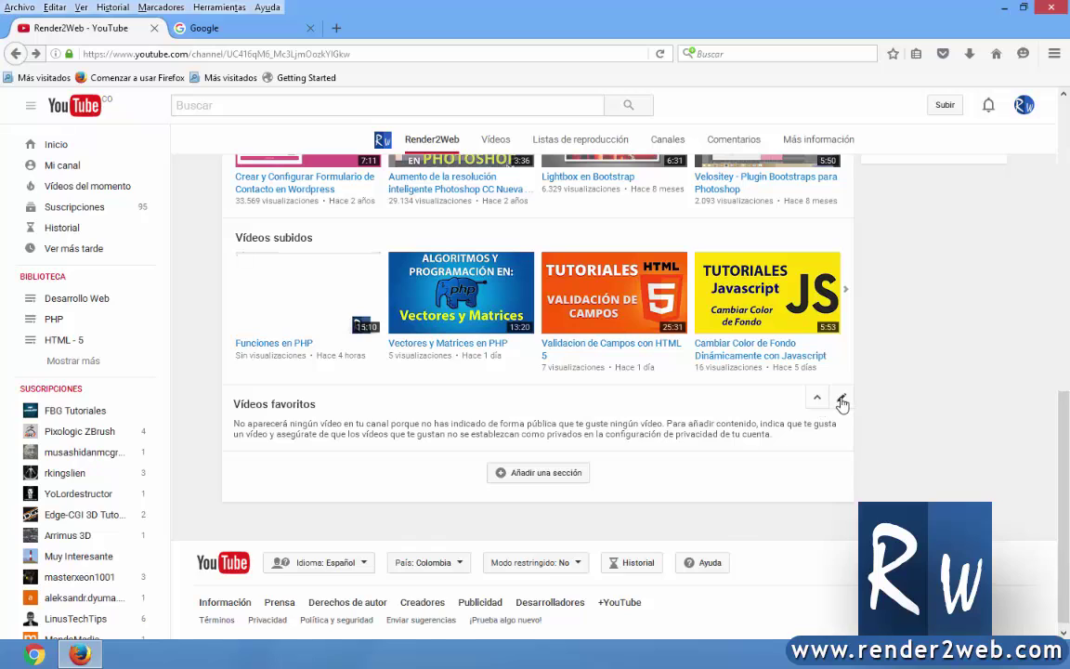
pyautogui.click(842, 401)
pyautogui.click(745, 465)
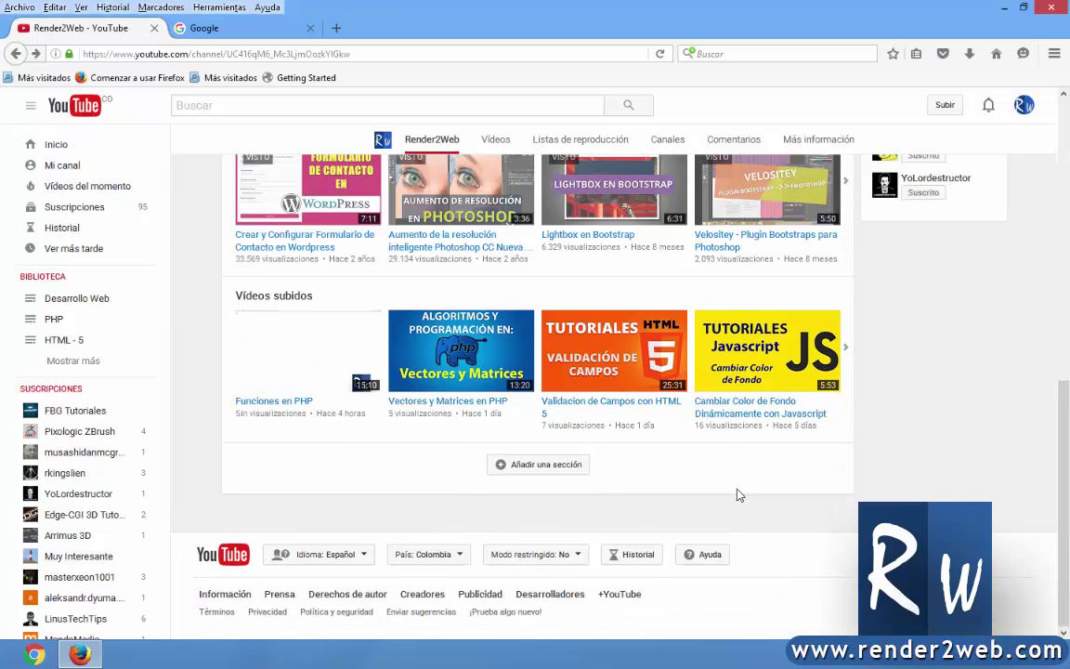
# Step: Add a 'Una lista de reproducción' section showing the Javascript playlist
pyautogui.click(533, 467)
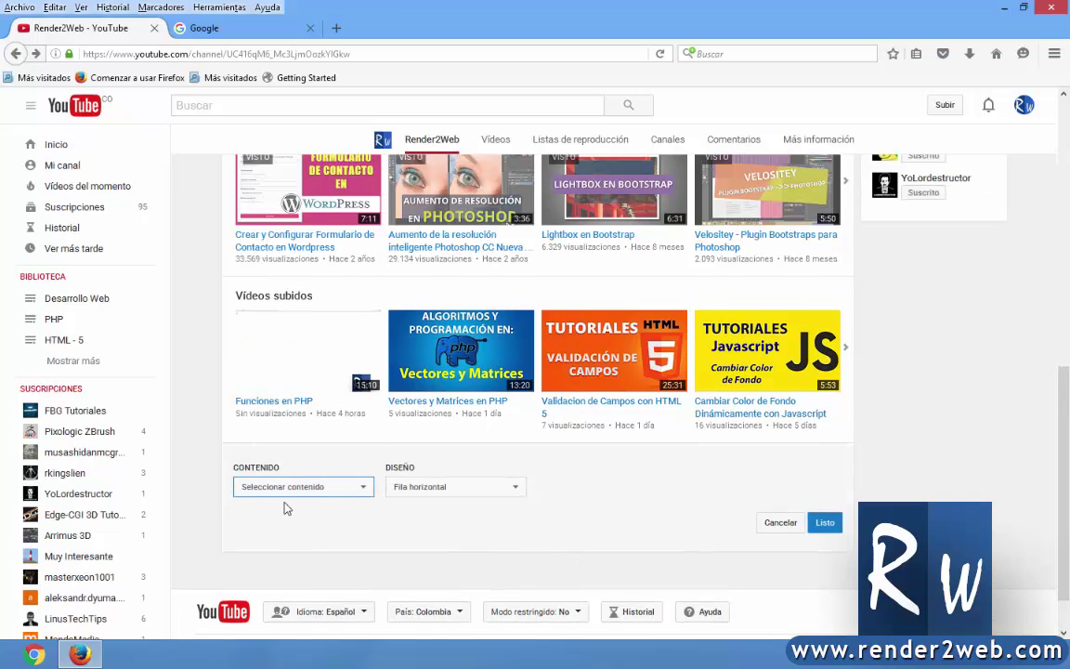
pyautogui.scroll(-1, 287, 508)
pyautogui.click(362, 431)
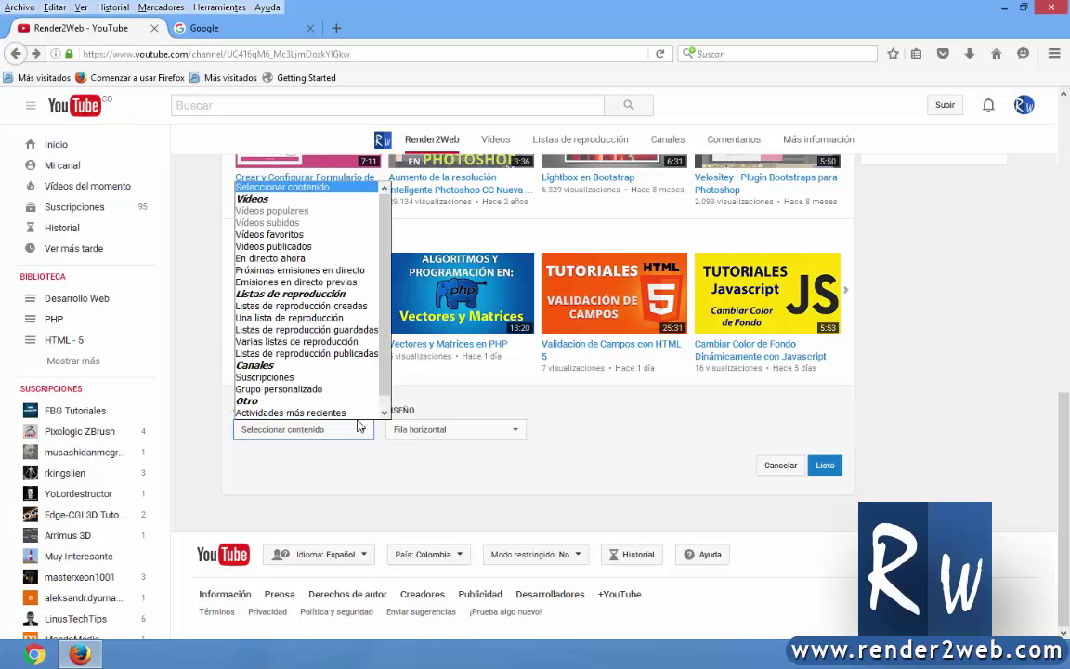
pyautogui.click(288, 314)
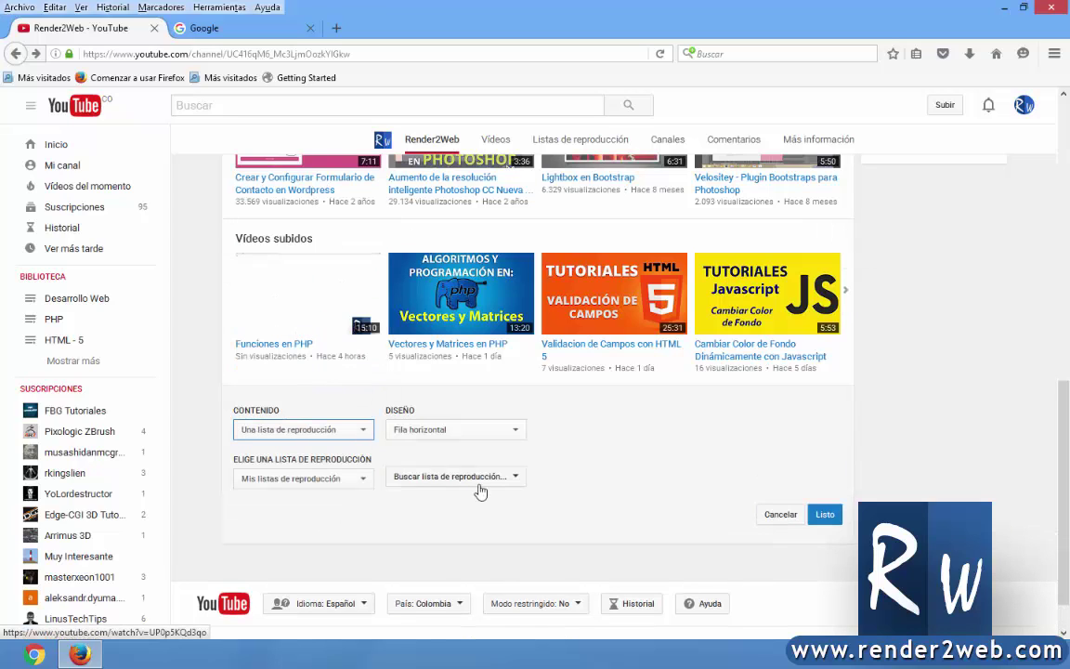
pyautogui.click(444, 478)
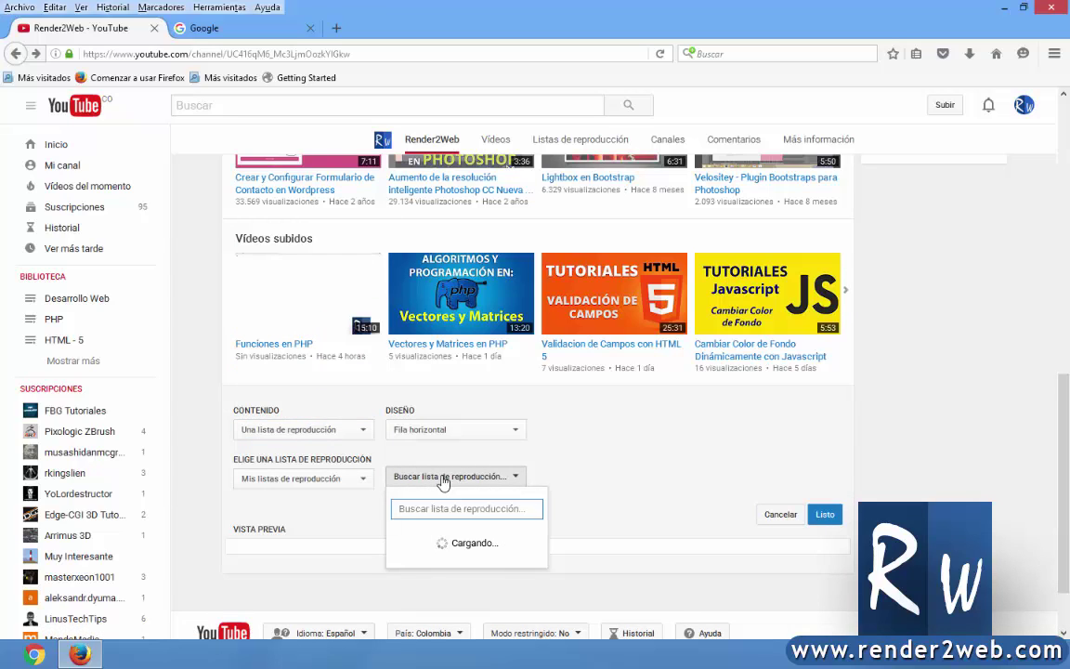
pyautogui.scroll(-2, 455, 517)
pyautogui.scroll(-2, 455, 516)
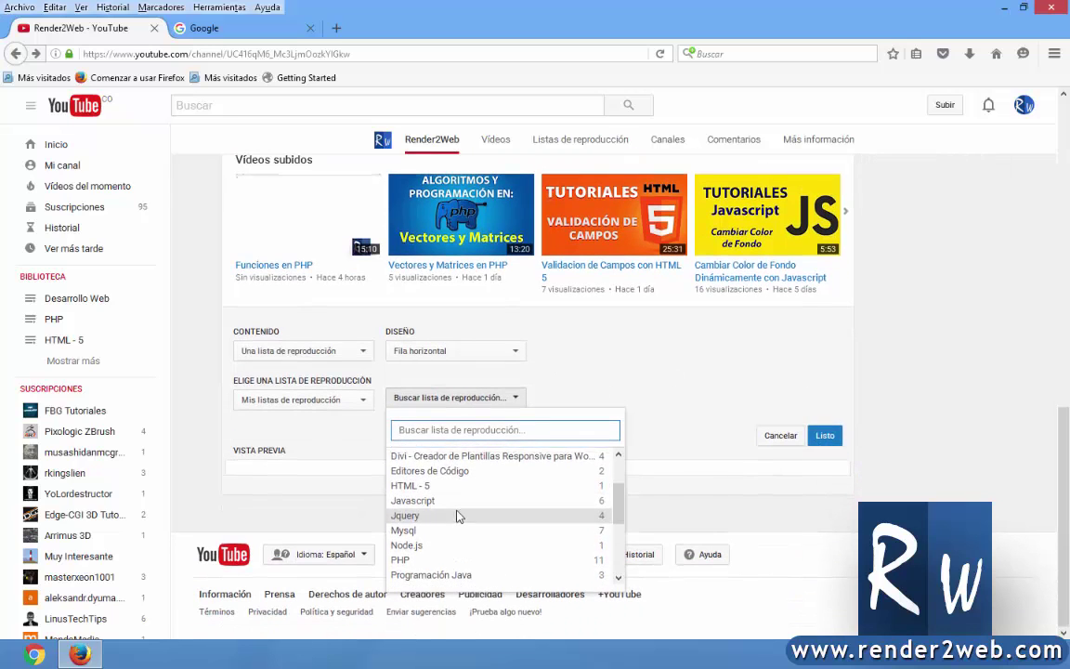
pyautogui.scroll(1, 464, 526)
pyautogui.scroll(-2, 465, 523)
pyautogui.scroll(1, 446, 518)
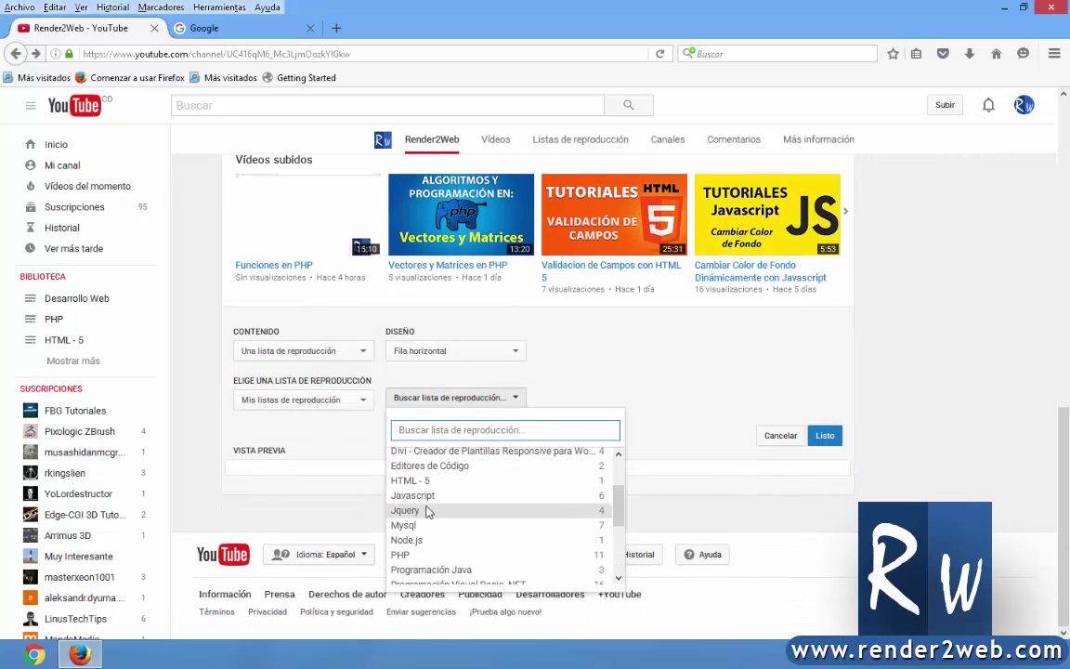
pyautogui.click(416, 496)
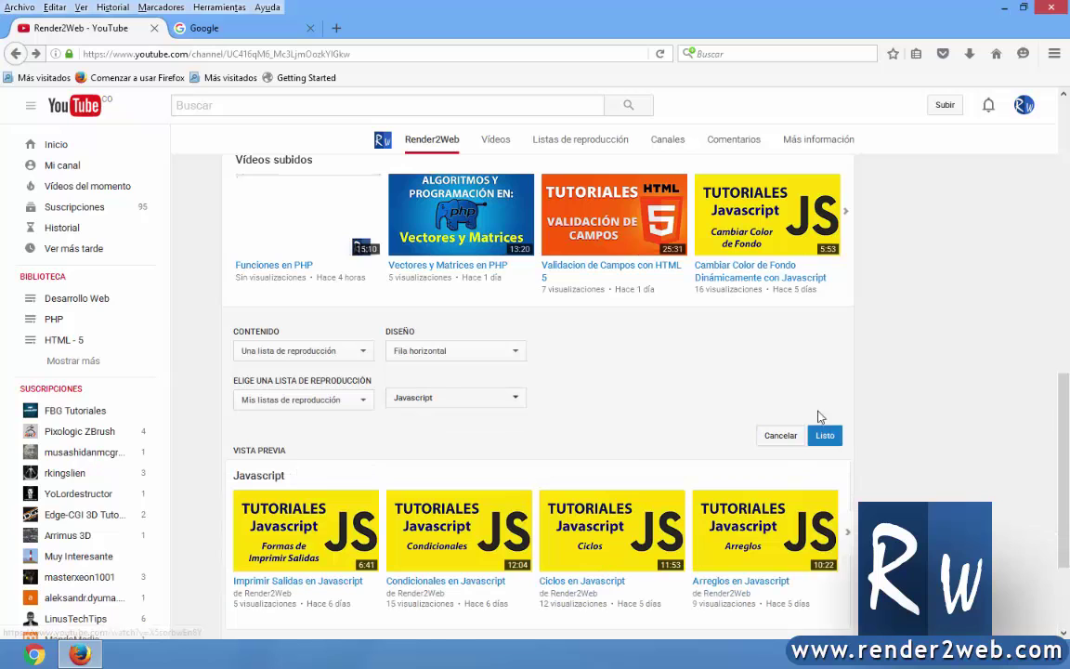
pyautogui.click(825, 436)
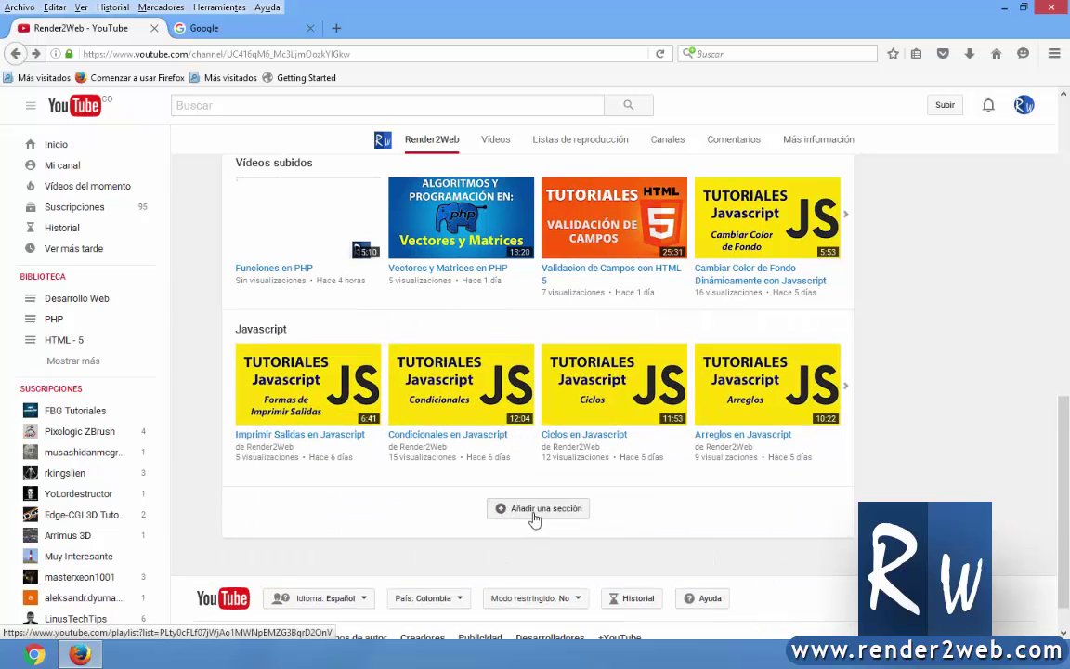
# Step: Add a 'Fila horizontal' playlist section for 'Divi - Creador de Plantillas Responsive para Wordpress'
pyautogui.click(534, 515)
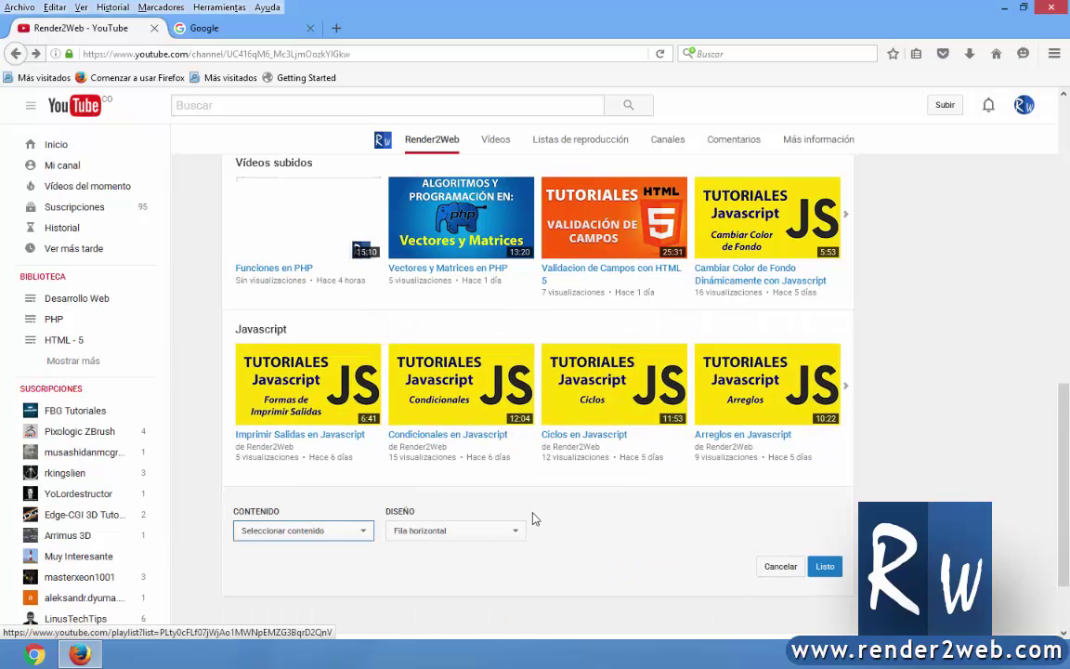
pyautogui.click(356, 538)
pyautogui.click(306, 399)
pyautogui.click(461, 531)
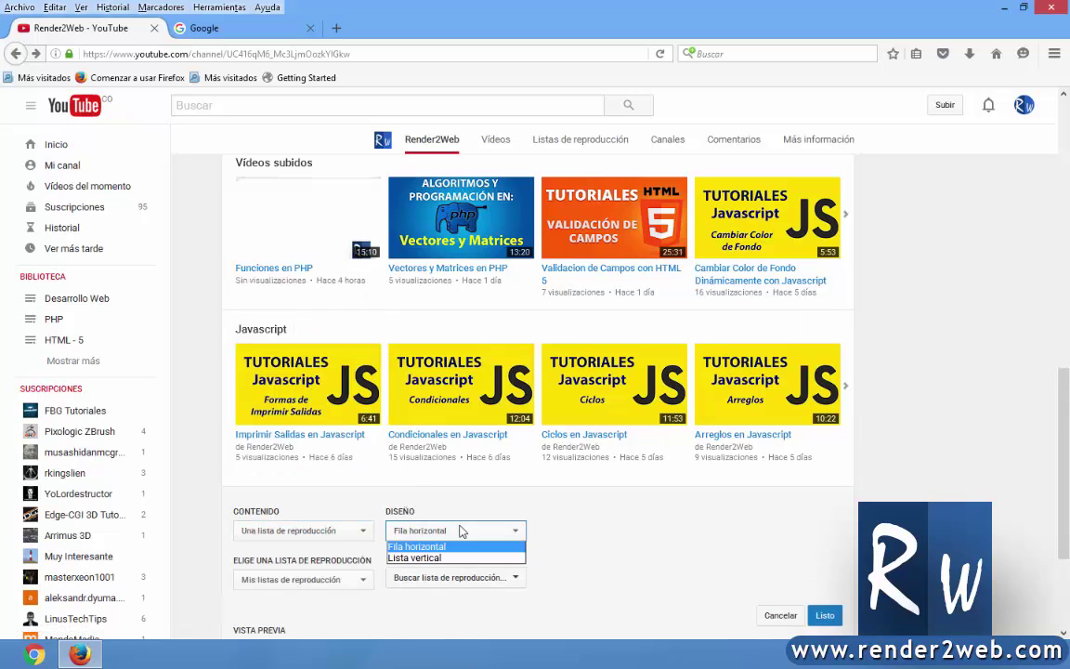
pyautogui.click(459, 546)
pyautogui.click(464, 576)
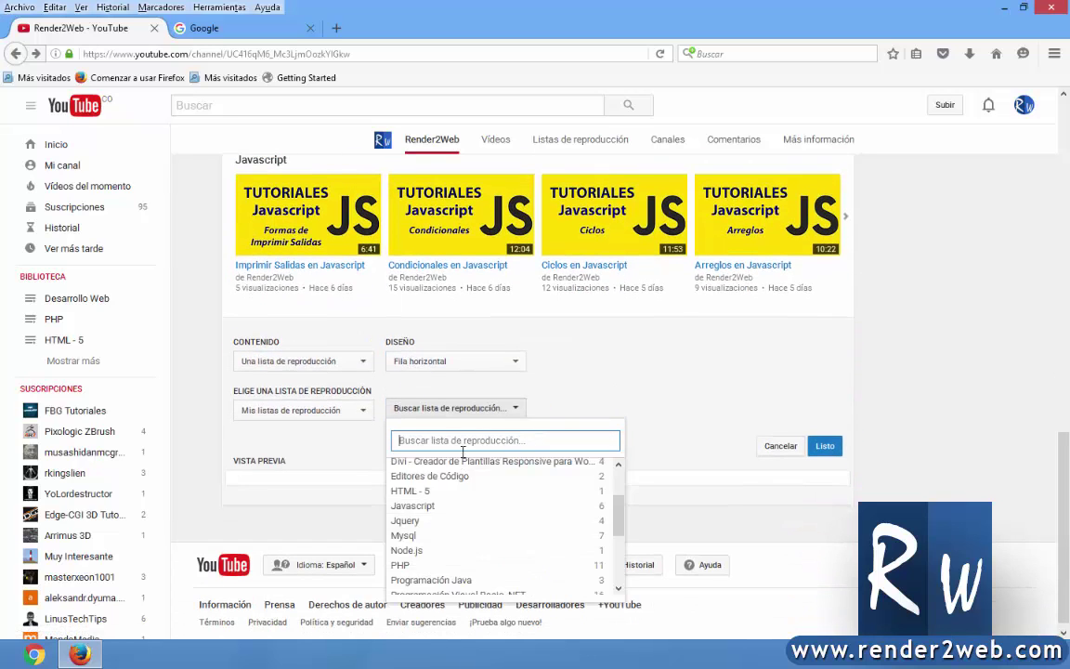
pyautogui.scroll(-1, 457, 502)
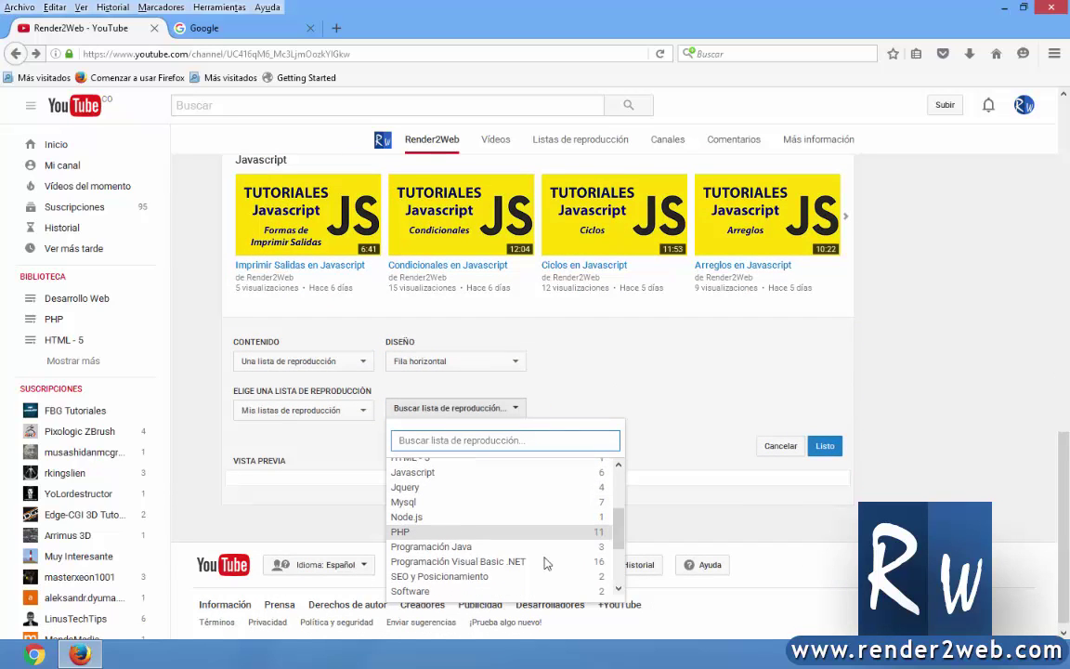
pyautogui.scroll(-2, 538, 568)
pyautogui.scroll(-2, 524, 569)
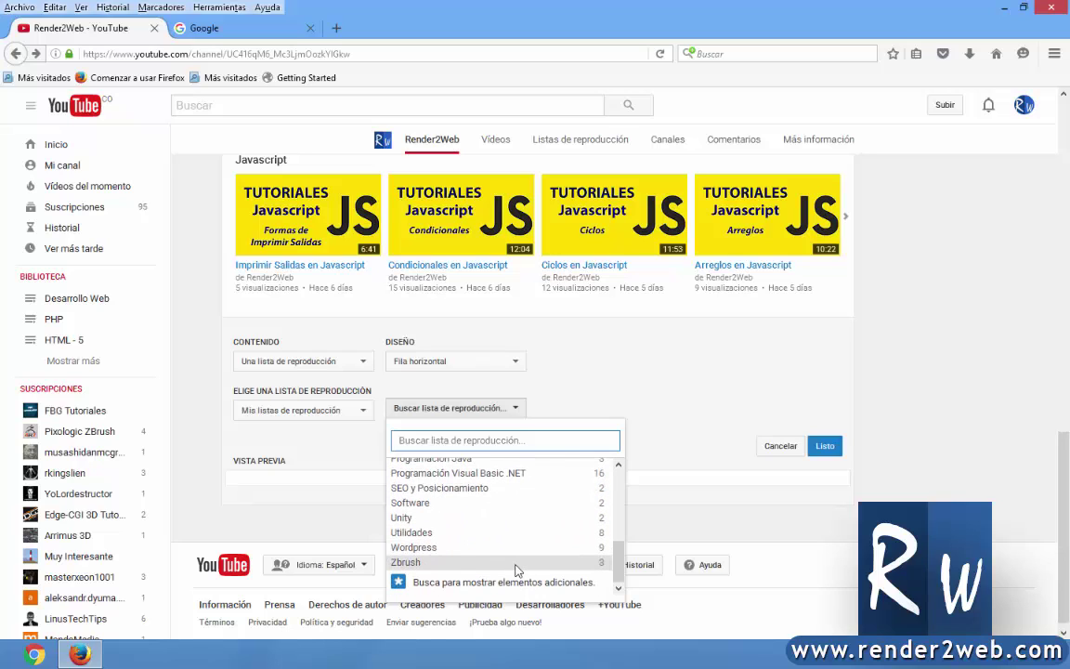
pyautogui.scroll(3, 474, 562)
pyautogui.scroll(3, 454, 555)
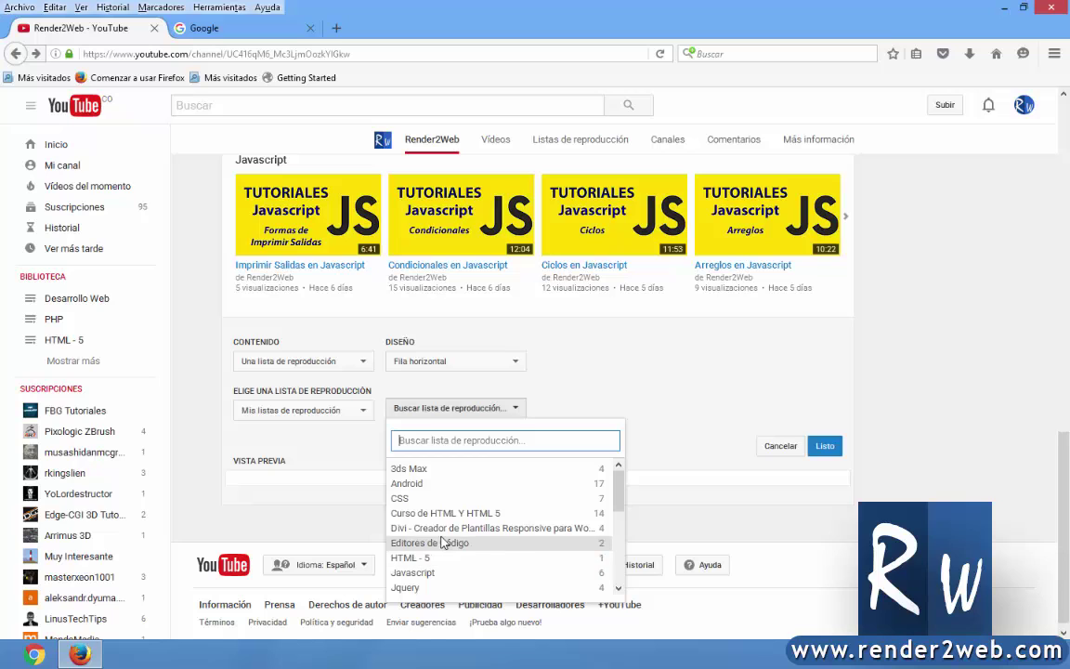
pyautogui.click(451, 528)
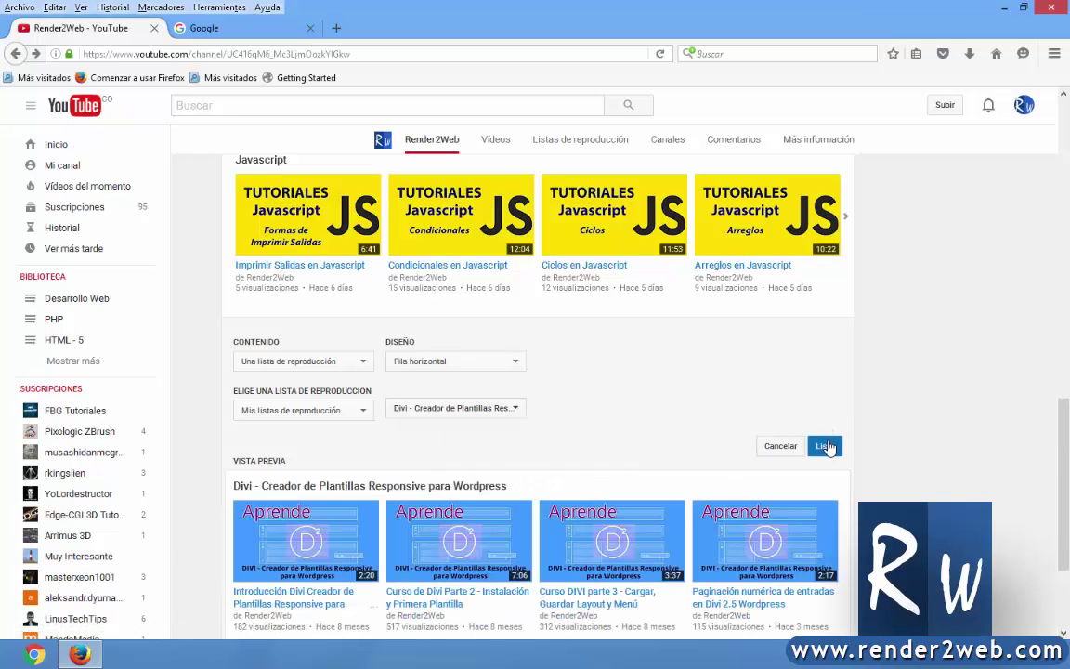
pyautogui.click(823, 446)
# Step: Start a new 'Una lista de reproducción' section and select the Curso de HTML Y HTML 5 playlist
pyautogui.click(562, 516)
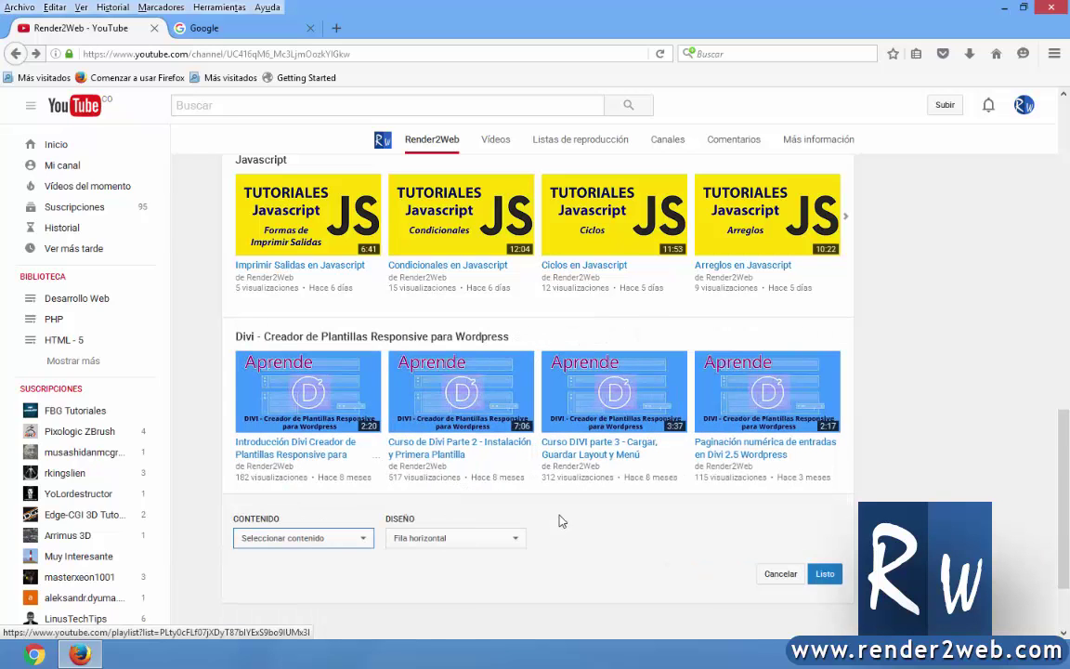
pyautogui.click(346, 538)
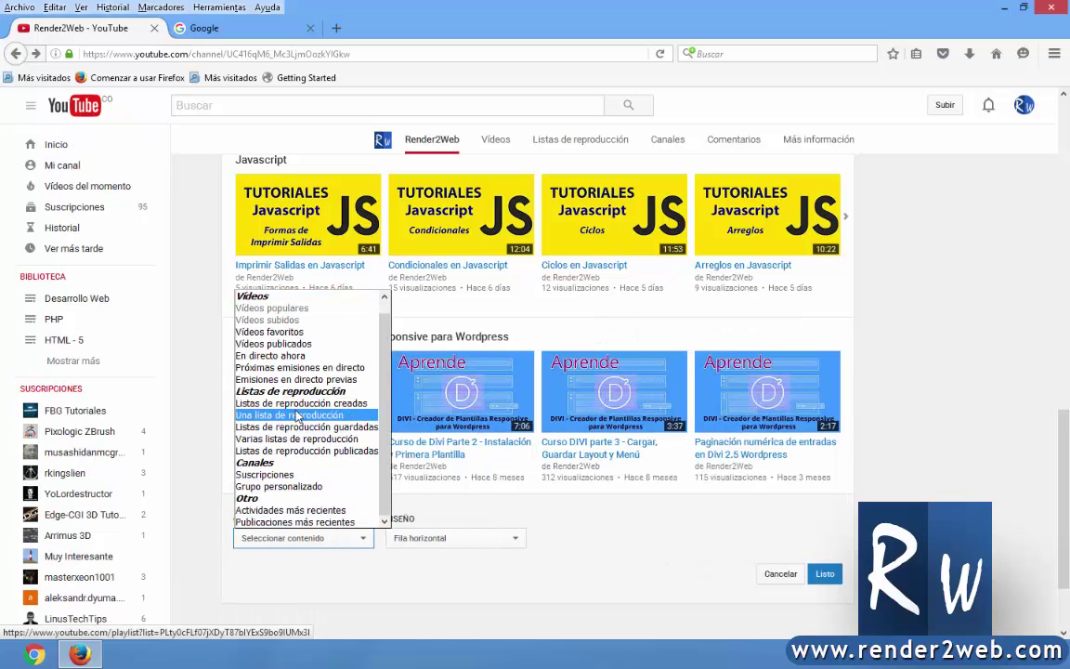
pyautogui.click(270, 401)
pyautogui.click(478, 504)
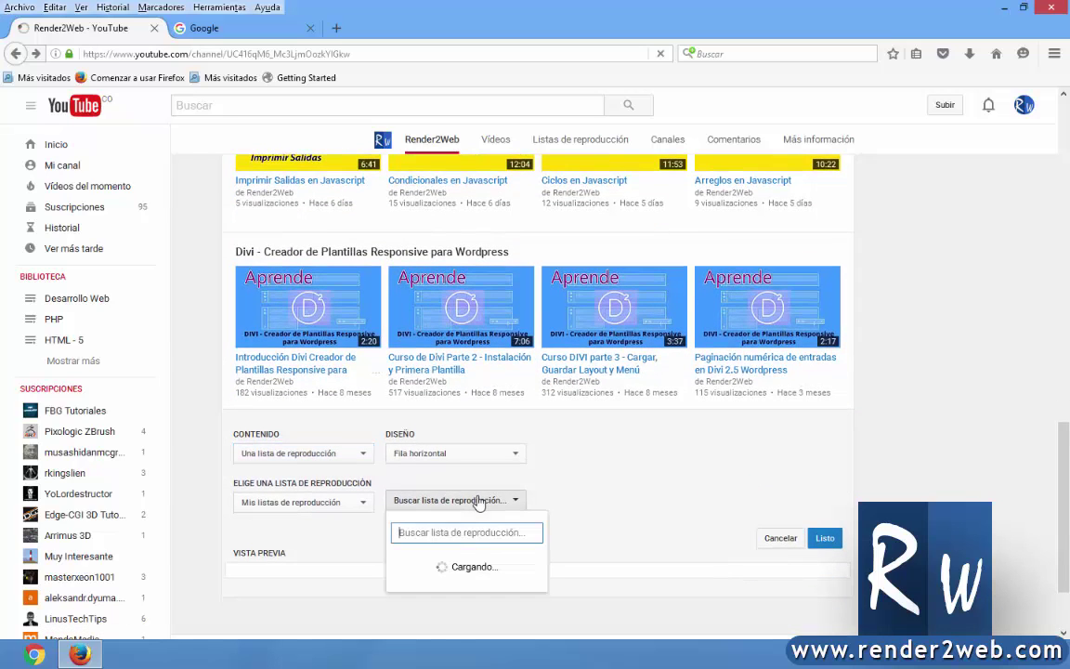
pyautogui.scroll(-3, 492, 562)
pyautogui.scroll(-2, 492, 557)
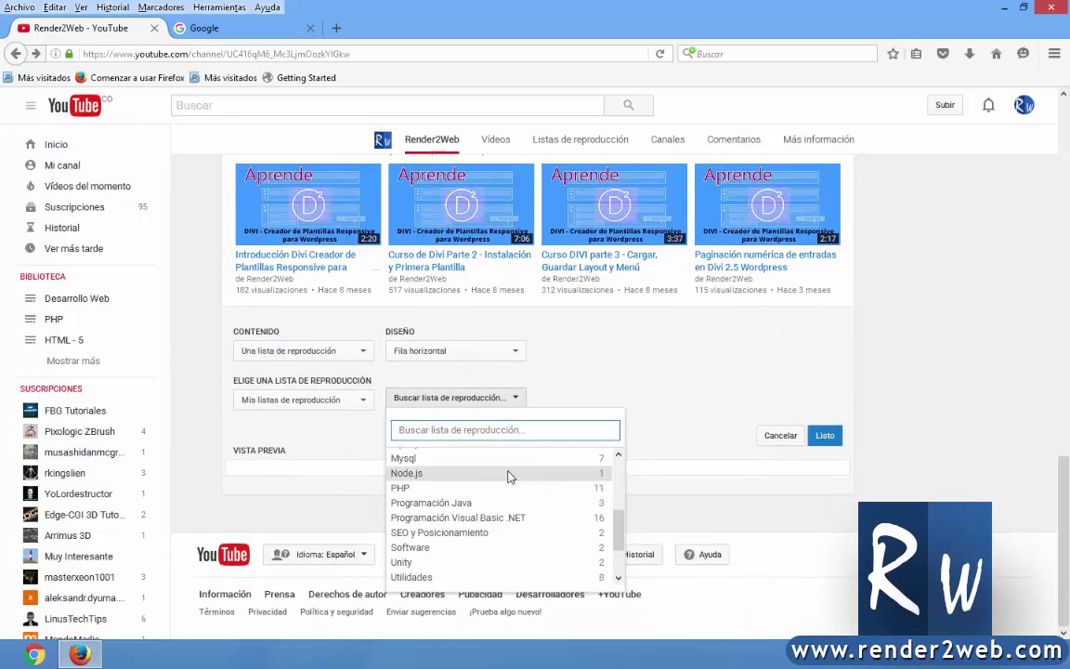
pyautogui.scroll(2, 514, 508)
pyautogui.scroll(1, 518, 539)
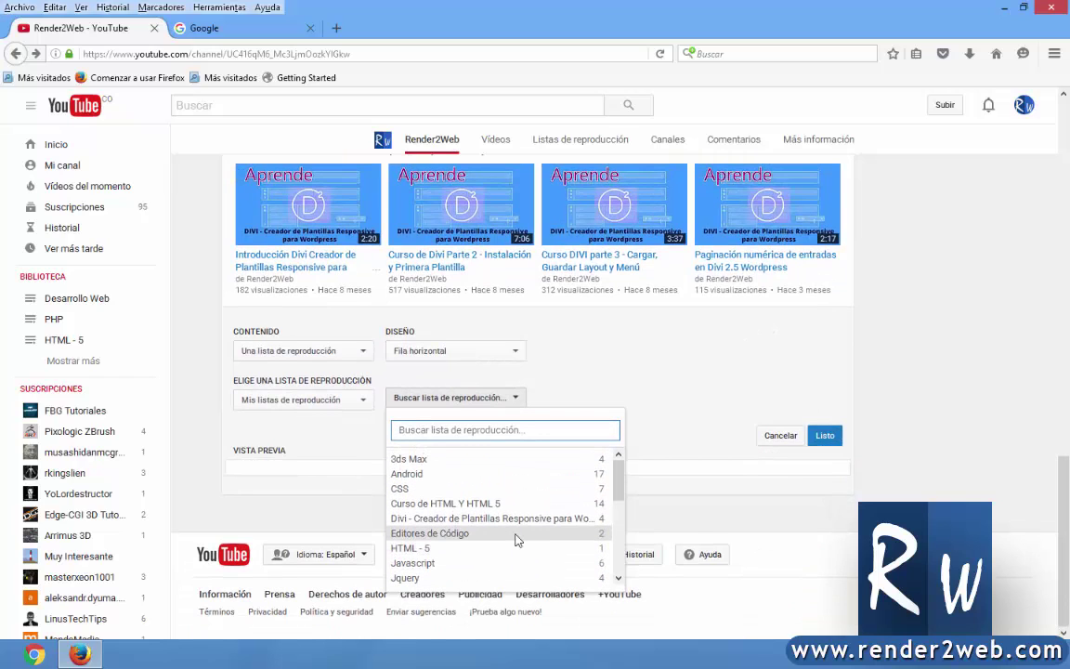
pyautogui.click(474, 503)
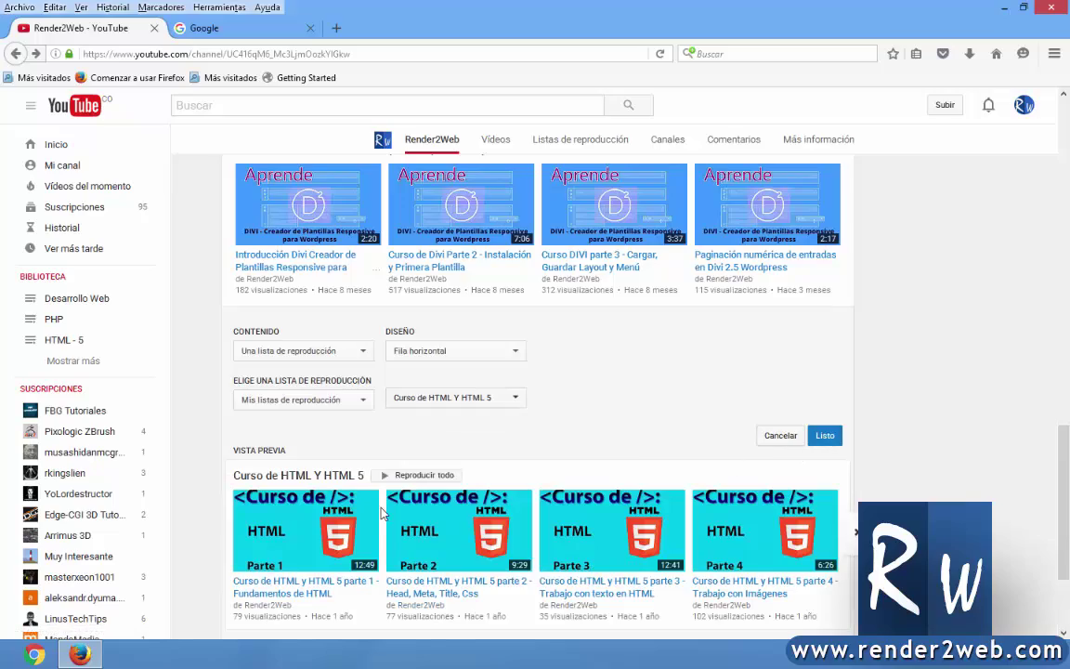
# Step: Scroll the home page to review the popular, uploaded, Javascript, Divi and HTML 5 rows
pyautogui.scroll(5, 511, 566)
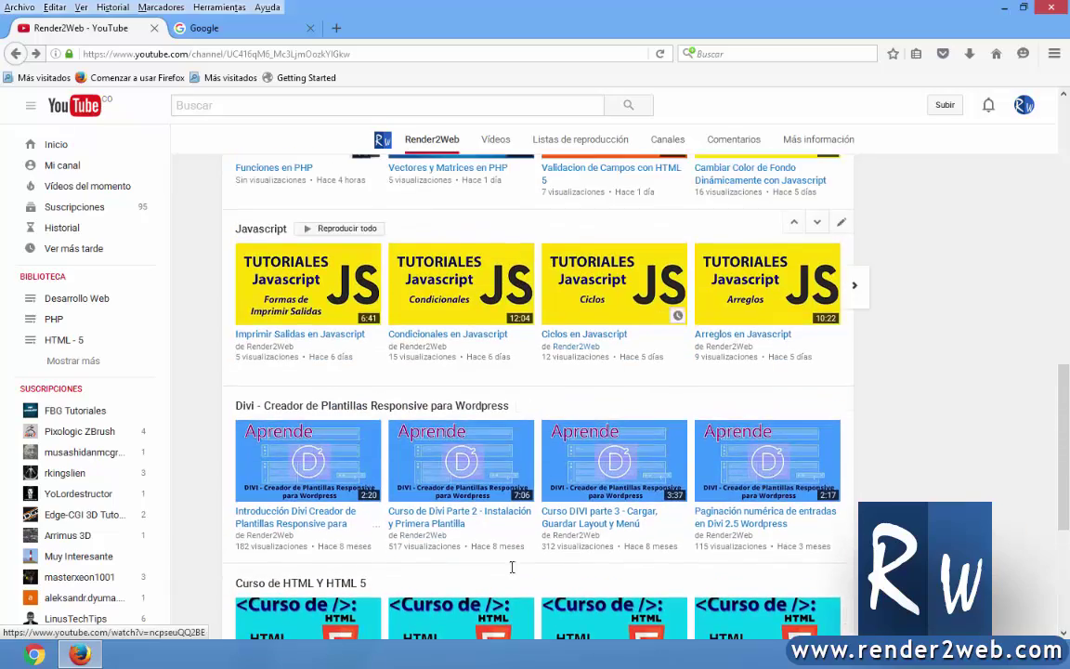
pyautogui.scroll(-5, 511, 566)
pyautogui.scroll(7, 532, 340)
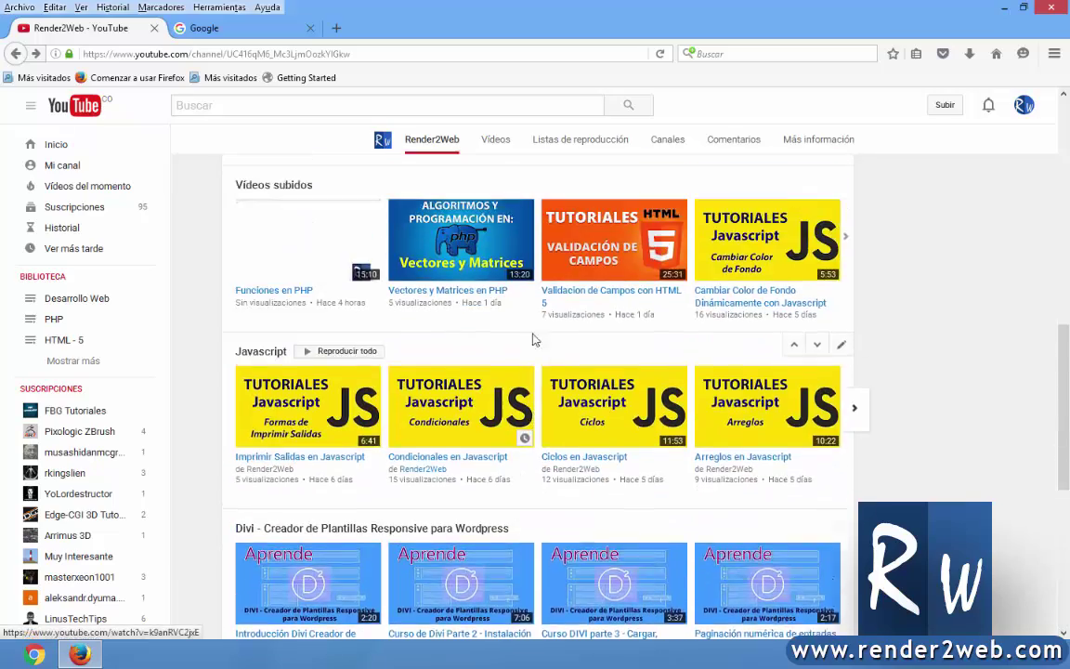
pyautogui.scroll(5, 532, 340)
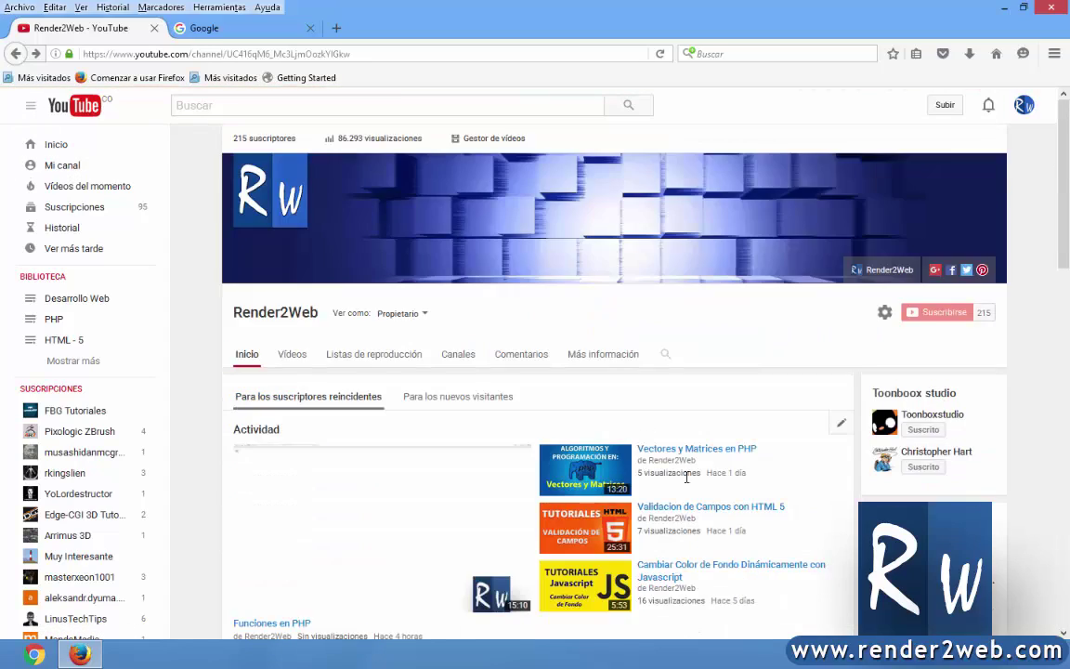
pyautogui.scroll(-4, 688, 477)
pyautogui.scroll(-4, 695, 483)
pyautogui.scroll(-3, 695, 485)
pyautogui.scroll(4, 696, 473)
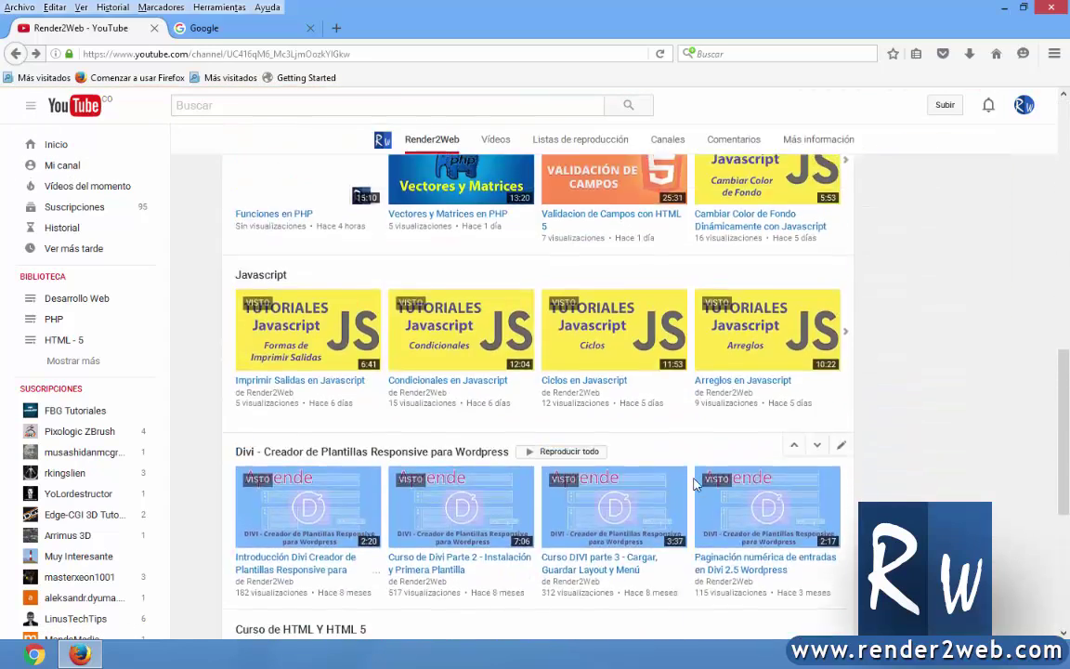
pyautogui.scroll(5, 692, 483)
pyautogui.scroll(1, 680, 499)
pyautogui.scroll(2, 678, 501)
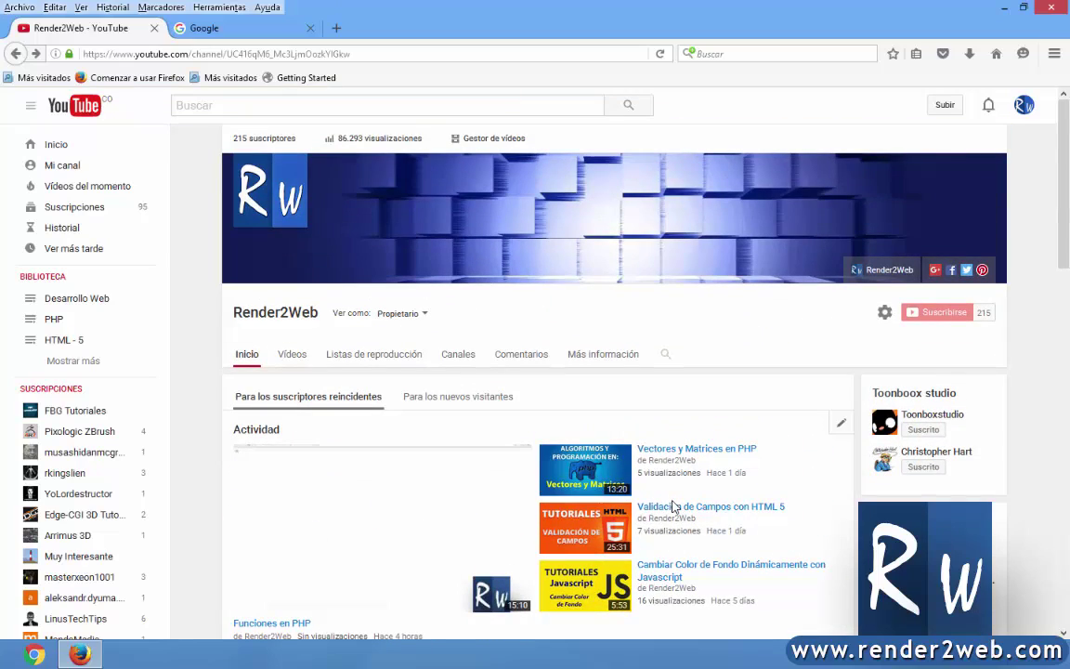
pyautogui.scroll(-1, 675, 506)
pyautogui.scroll(-2, 671, 511)
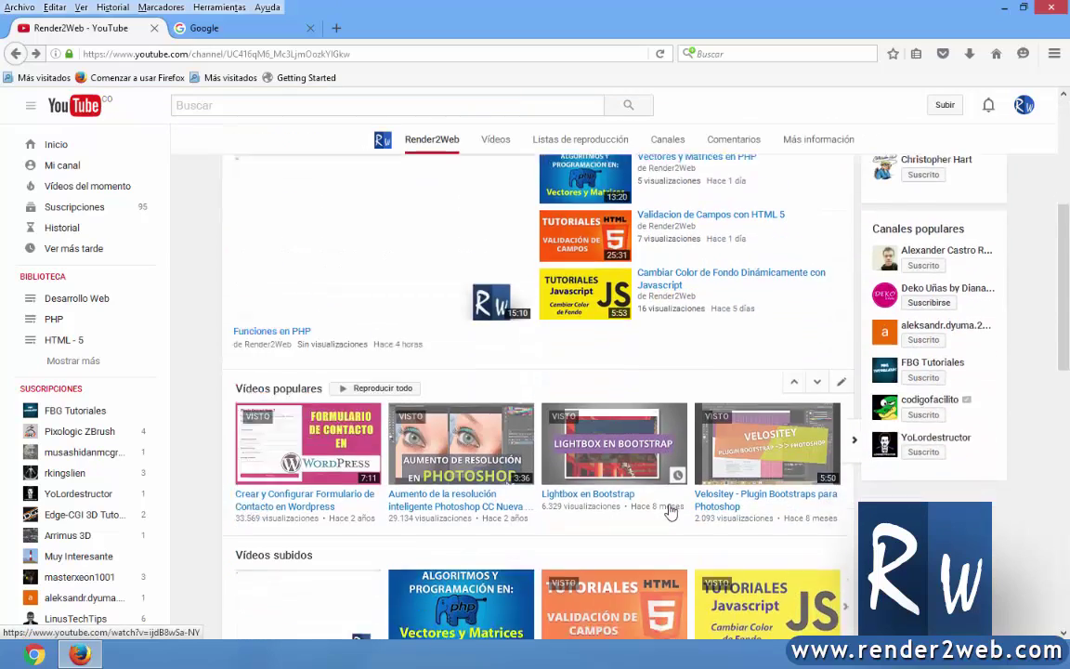
pyautogui.scroll(-1, 670, 511)
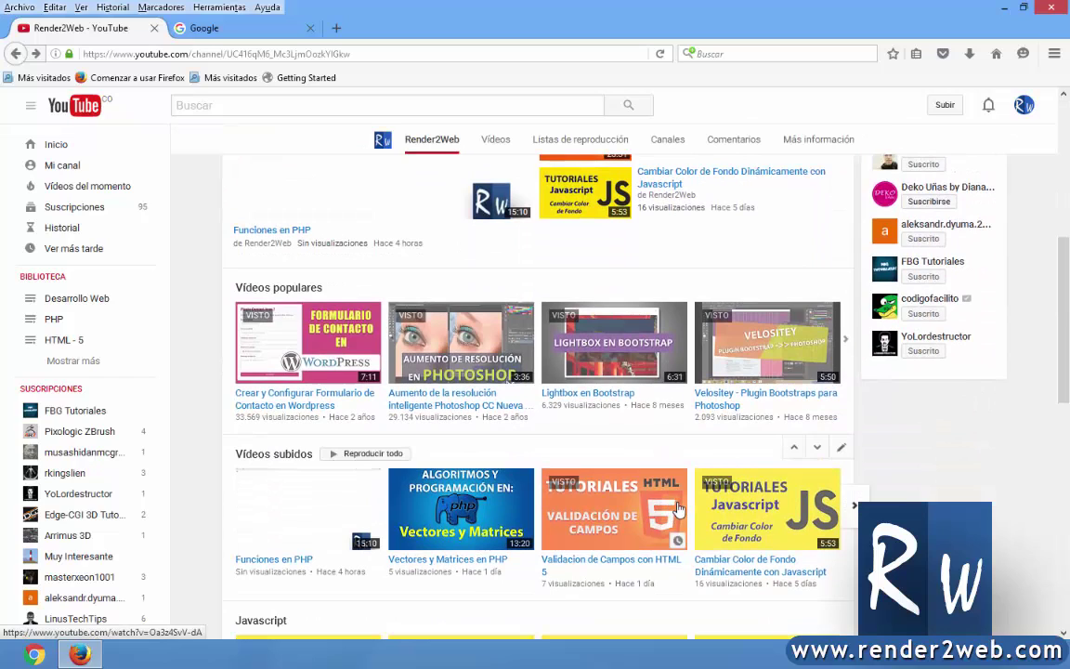